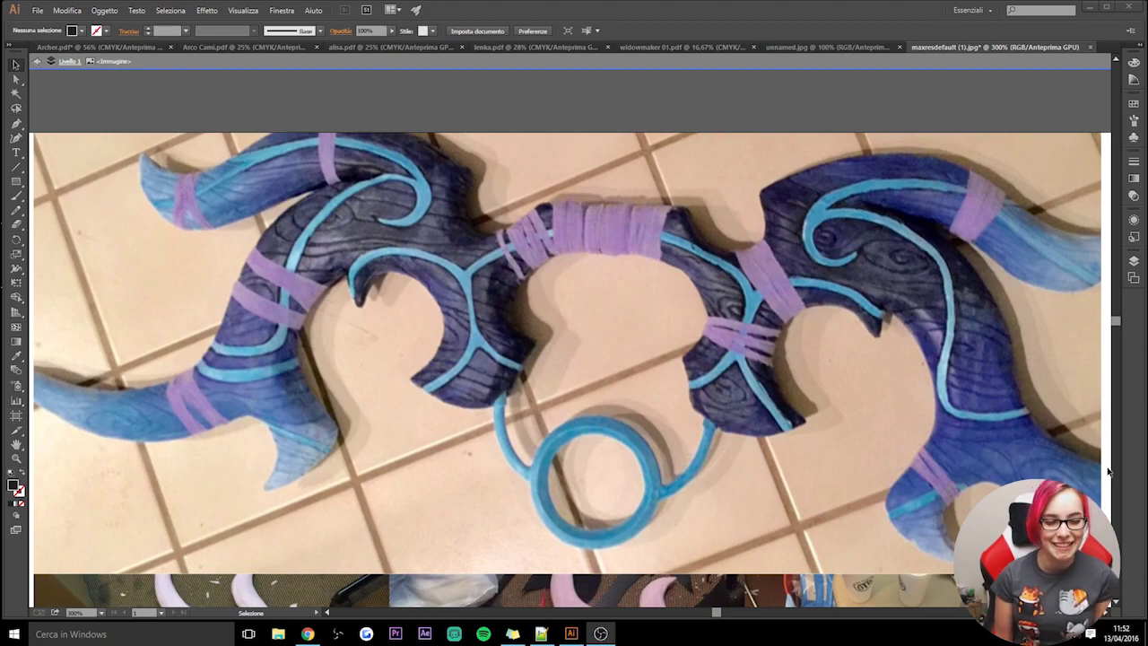
# - Select the placed bow photo and switch to the Pen tool for tracing
pyautogui.click(1098, 476)
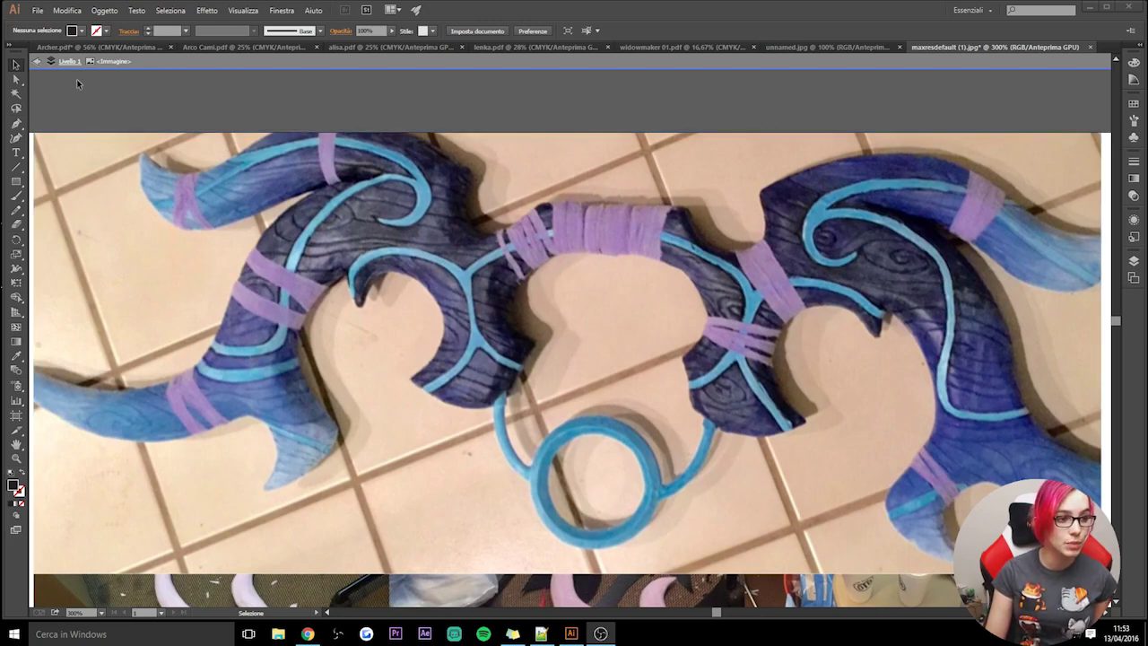
pyautogui.click(16, 126)
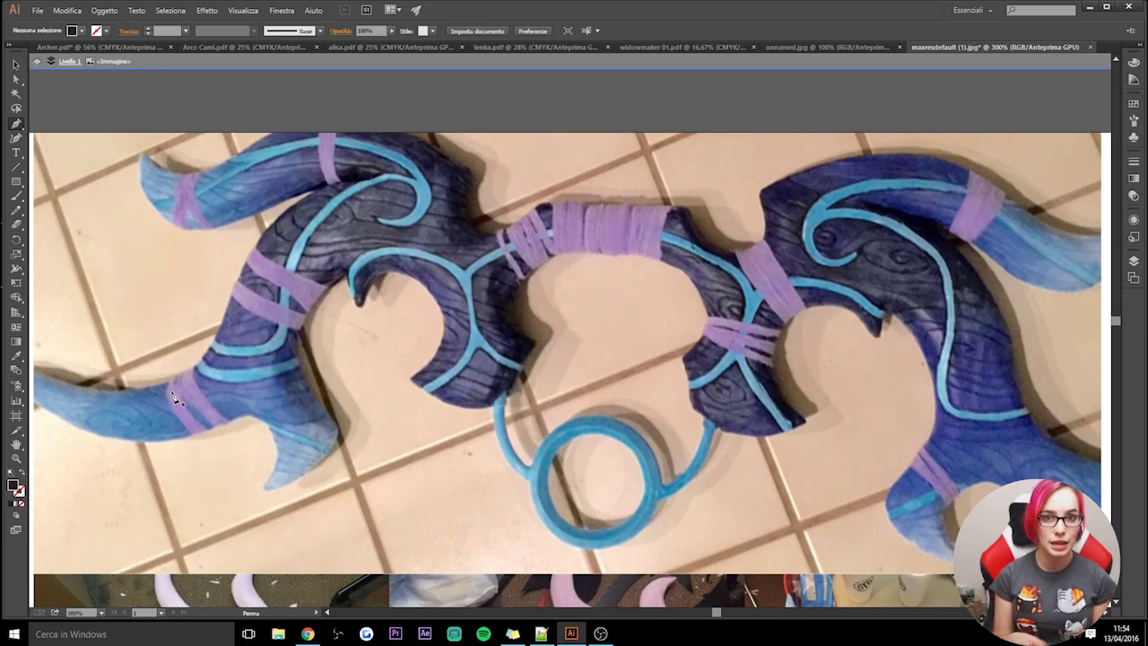
# - Trace from the central wrap's top over the upper blade to its tip and back
pyautogui.moveTo(610, 215); pyautogui.dragTo(547, 208)
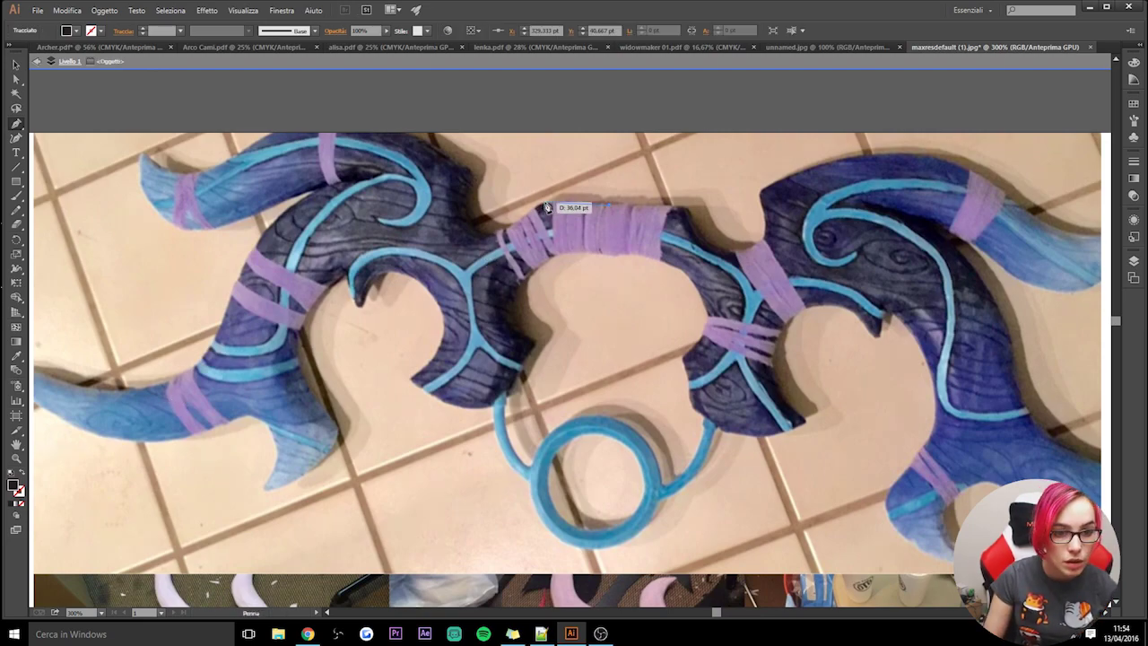
pyautogui.moveTo(471, 175)
pyautogui.mouseDown()
pyautogui.moveTo(182, 36)
pyautogui.moveTo(398, 104)
pyautogui.mouseUp()
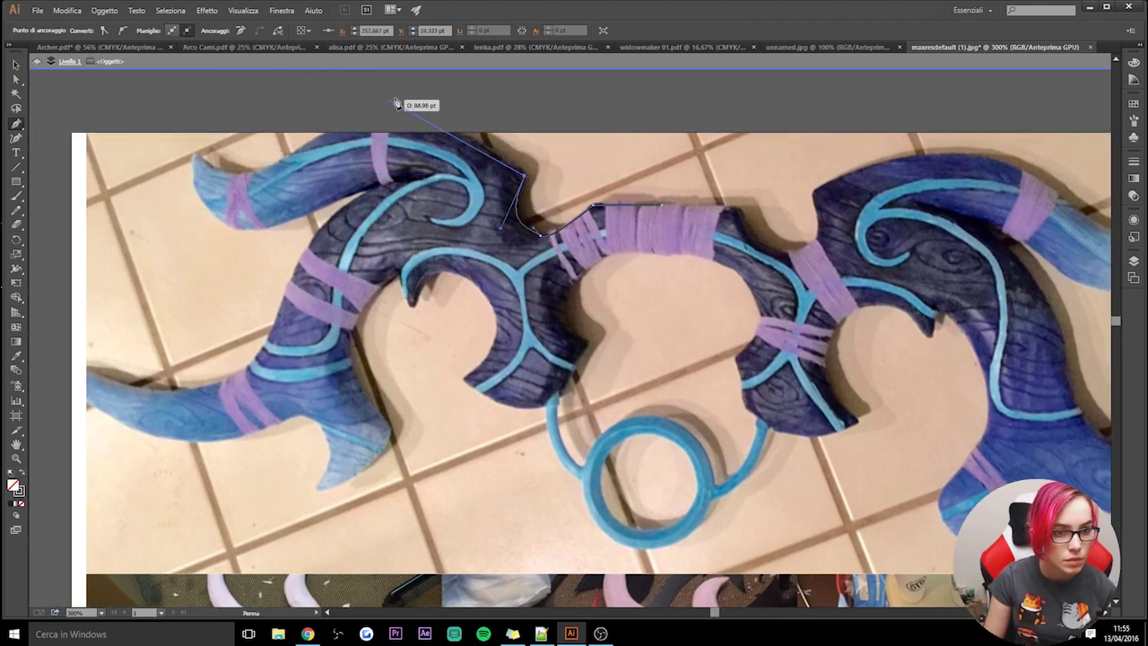
pyautogui.moveTo(261, 170)
pyautogui.mouseDown()
pyautogui.moveTo(305, 165)
pyautogui.moveTo(308, 123)
pyautogui.mouseUp()
pyautogui.moveTo(185, 146); pyautogui.dragTo(186, 215)
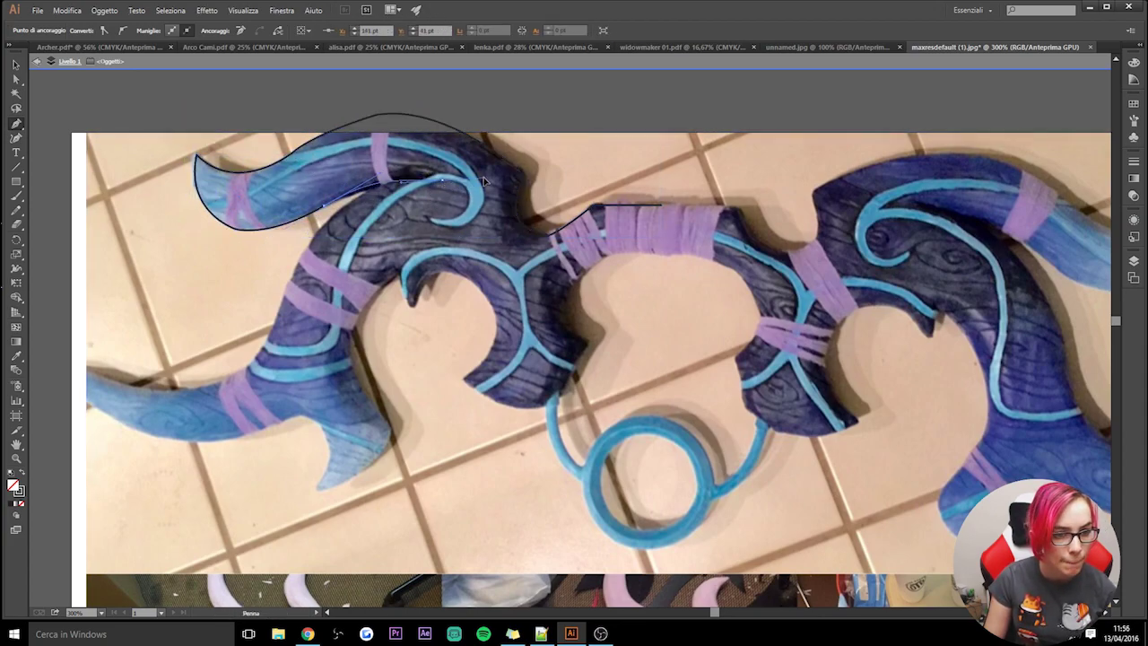
pyautogui.moveTo(447, 180)
pyautogui.mouseDown()
pyautogui.moveTo(271, 345)
pyautogui.moveTo(271, 328)
pyautogui.mouseUp()
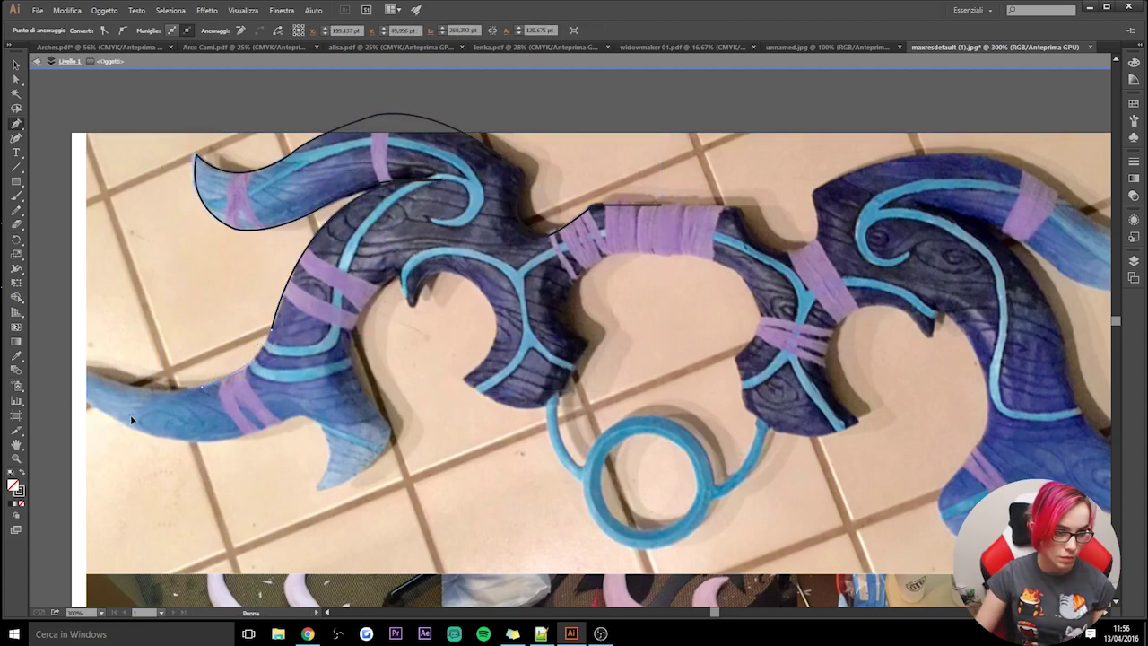
# - Continue the outline around the lower tail and inner hook back to the central wrap
pyautogui.moveTo(135, 340); pyautogui.dragTo(193, 480)
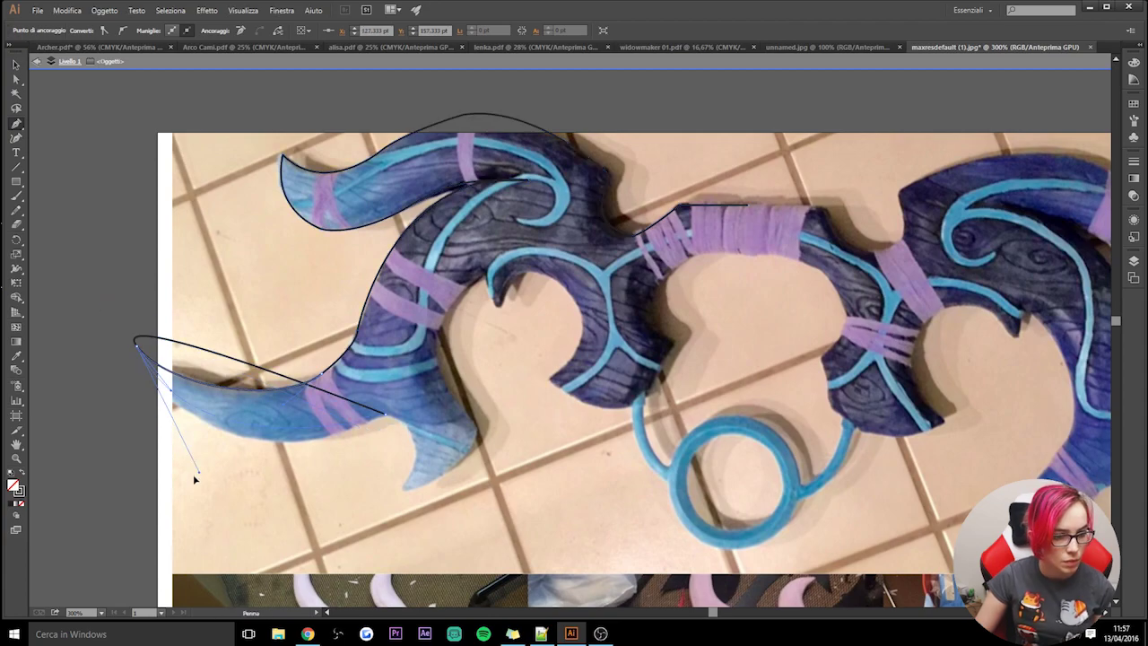
pyautogui.click(385, 414)
pyautogui.moveTo(404, 489); pyautogui.dragTo(366, 548)
pyautogui.moveTo(460, 462); pyautogui.dragTo(458, 402)
pyautogui.moveTo(498, 303); pyautogui.dragTo(525, 265)
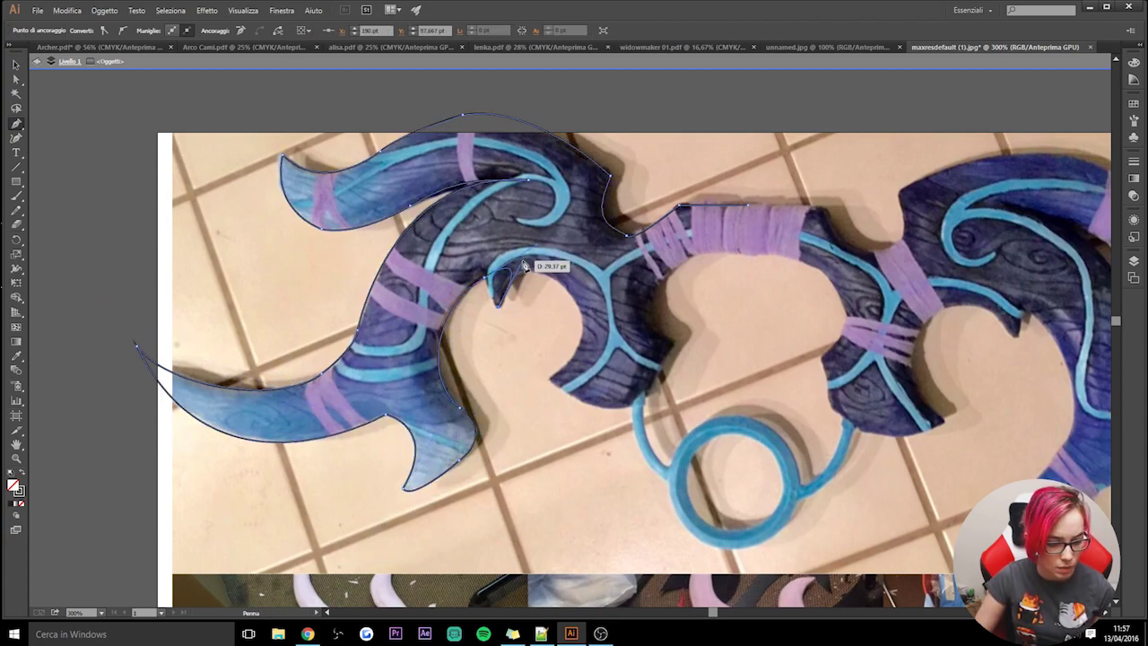
pyautogui.click(549, 377)
pyautogui.moveTo(635, 385); pyautogui.dragTo(679, 350)
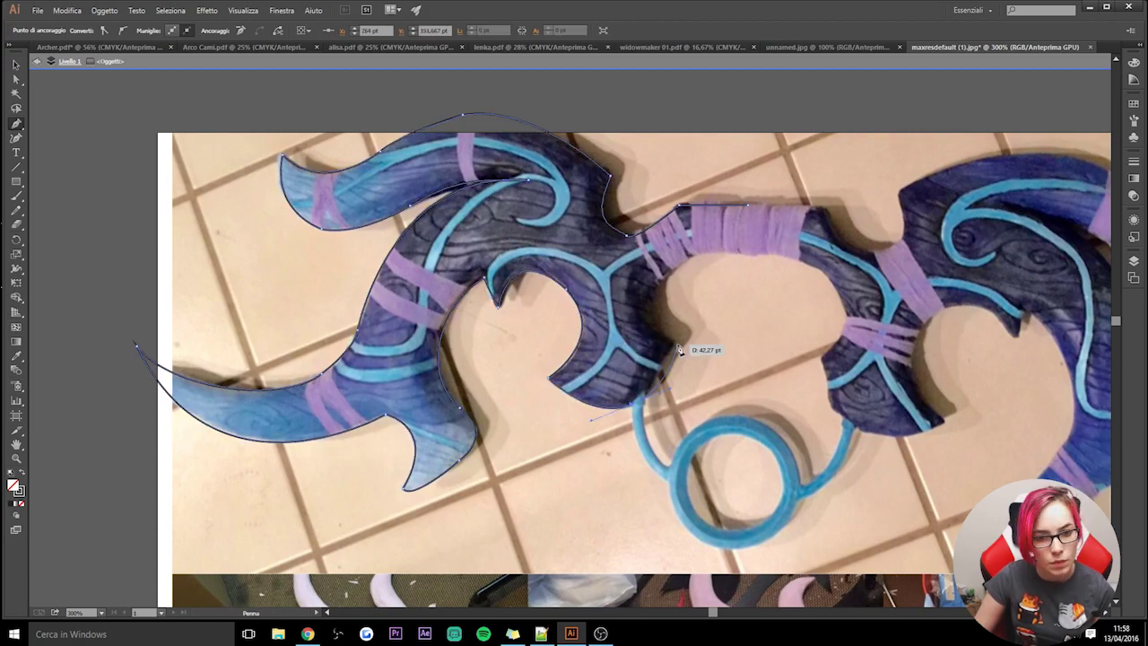
pyautogui.moveTo(682, 261); pyautogui.dragTo(734, 257)
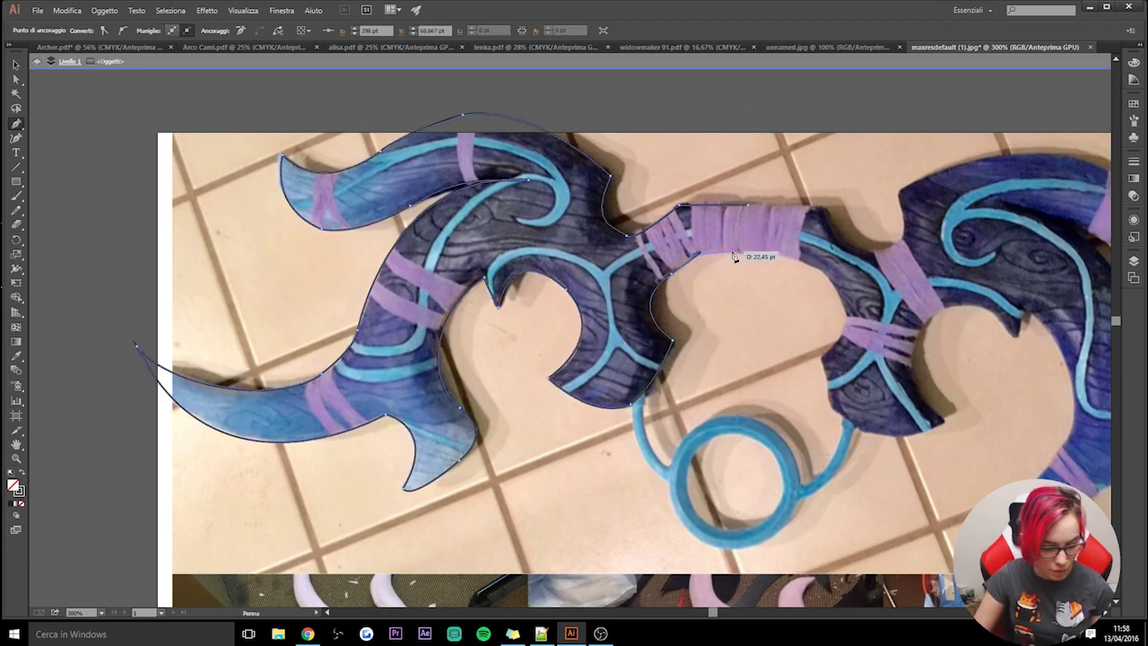
pyautogui.click(747, 255)
pyautogui.press('v')
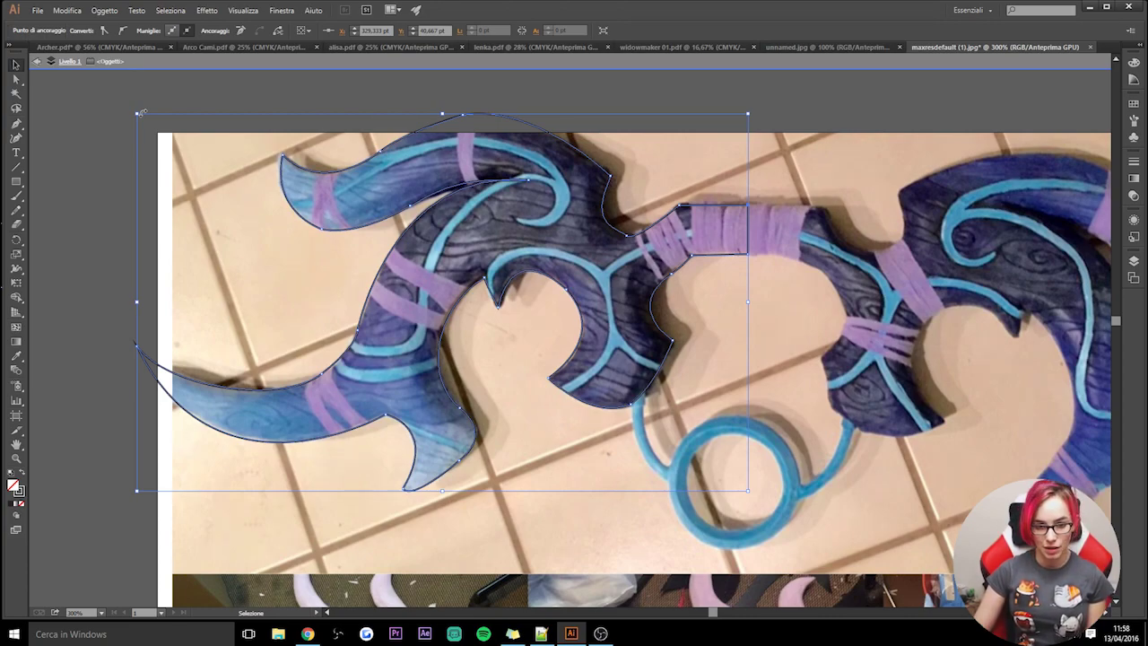
pyautogui.scroll(-1, 640, 389)
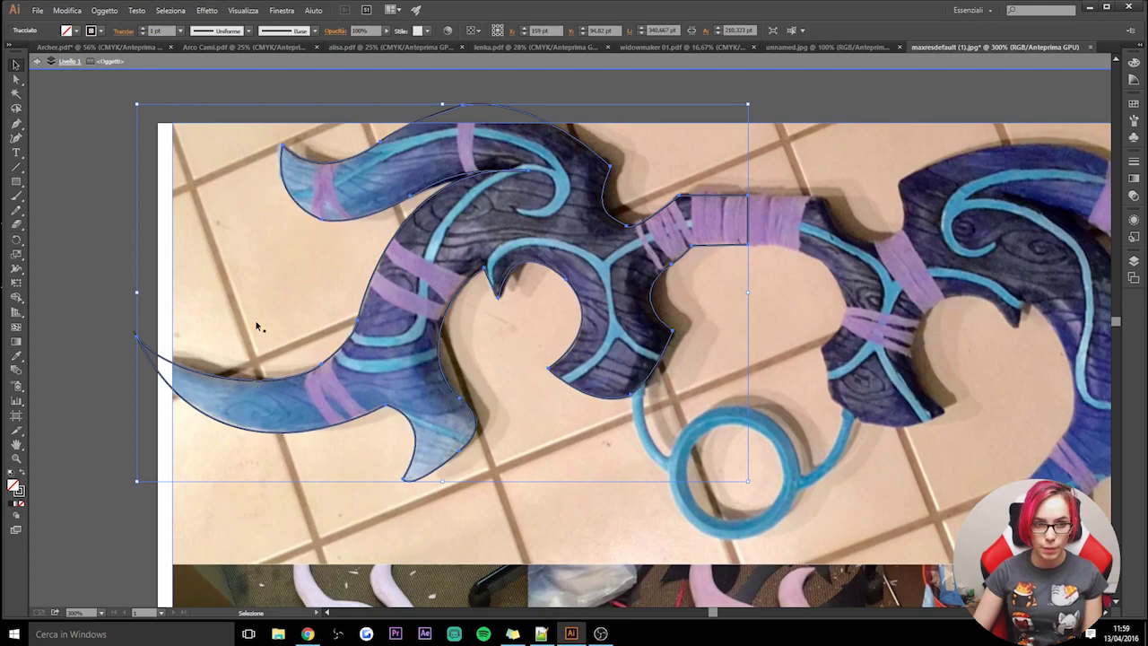
pyautogui.click(104, 10)
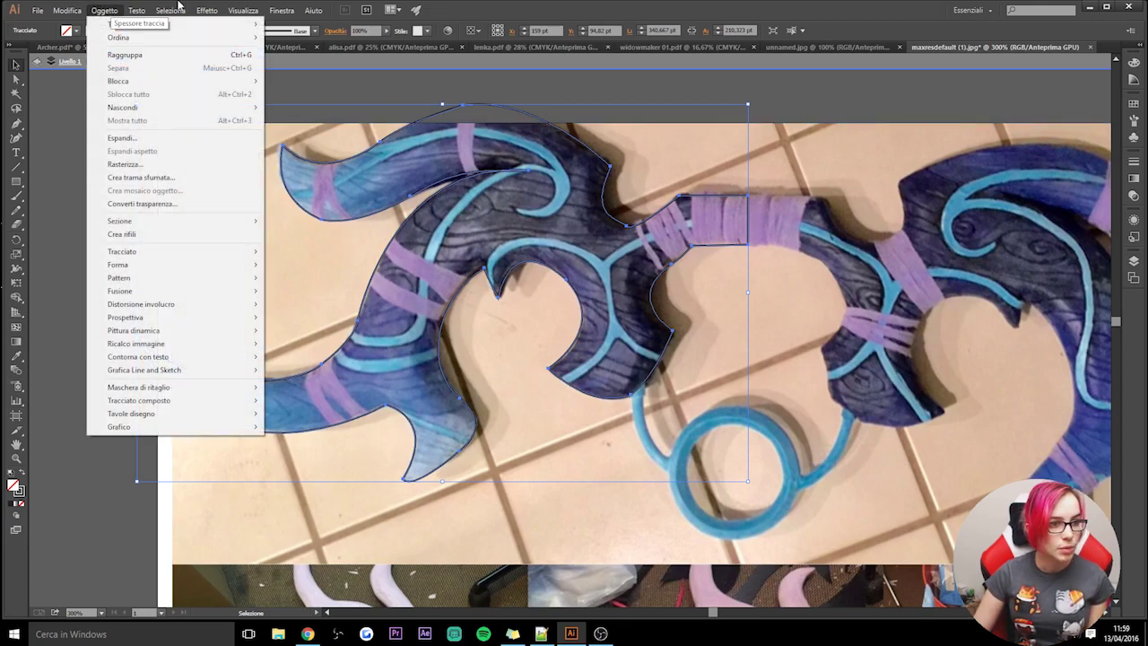
pyautogui.moveTo(123, 251)
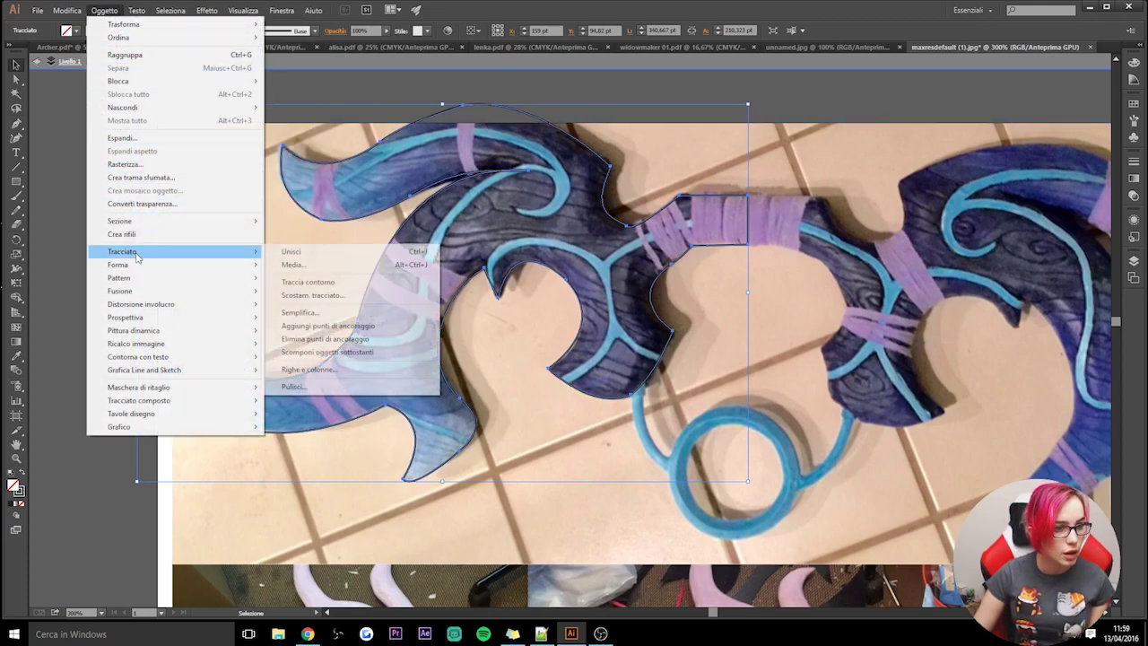
pyautogui.moveTo(303, 231); pyautogui.dragTo(783, 203)
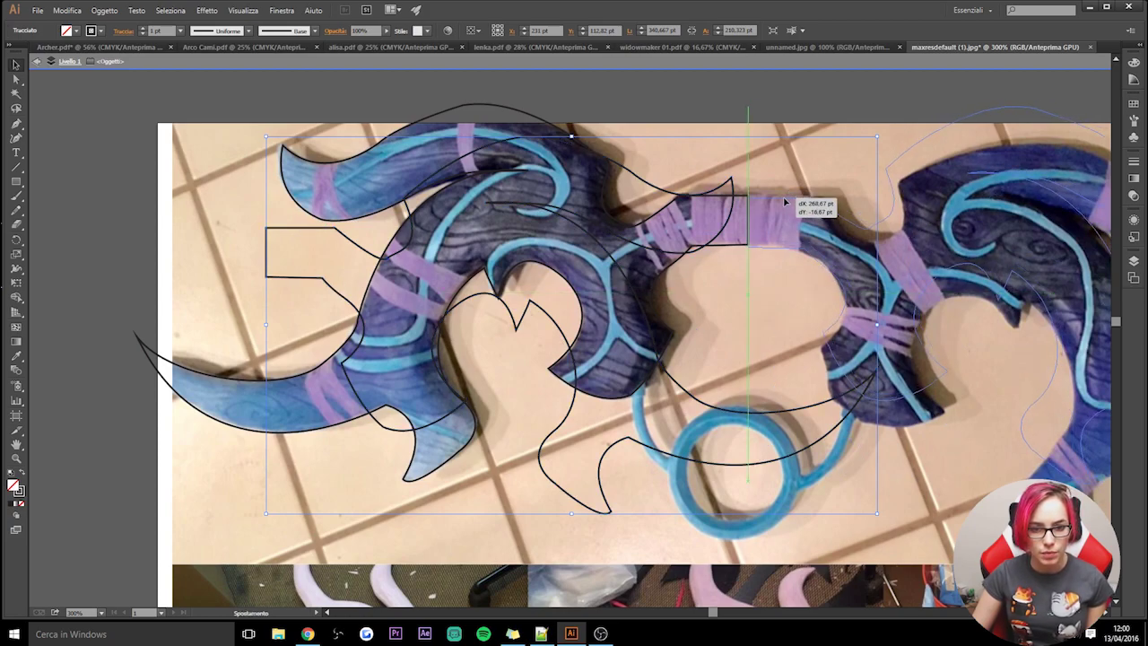
pyautogui.moveTo(784, 203); pyautogui.dragTo(784, 202)
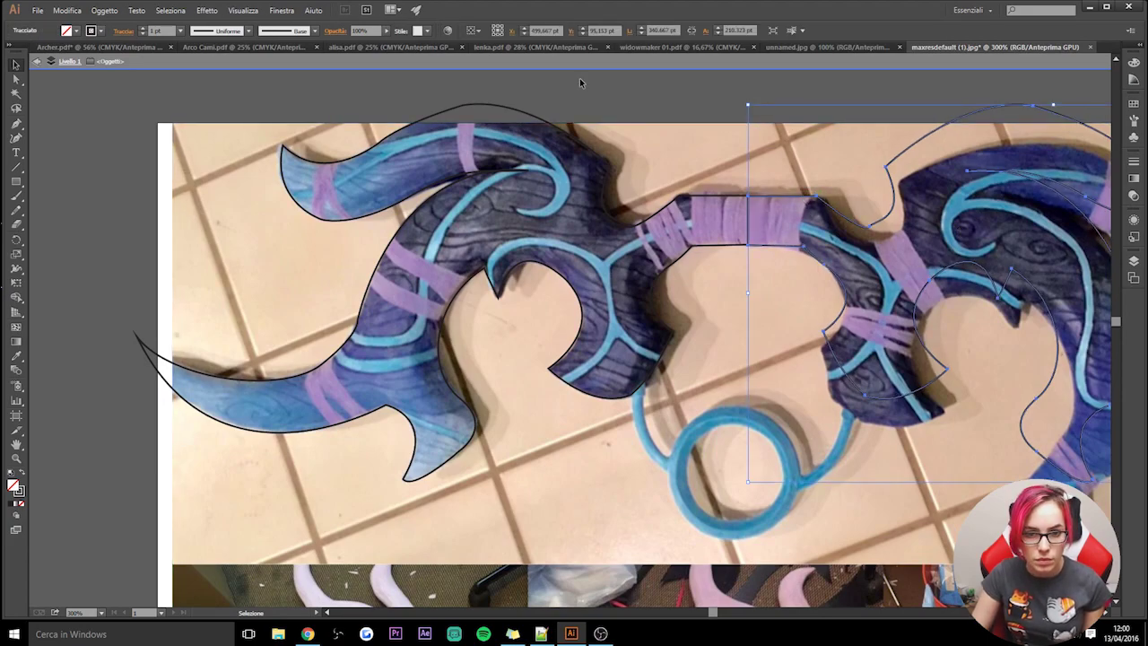
pyautogui.click(675, 95)
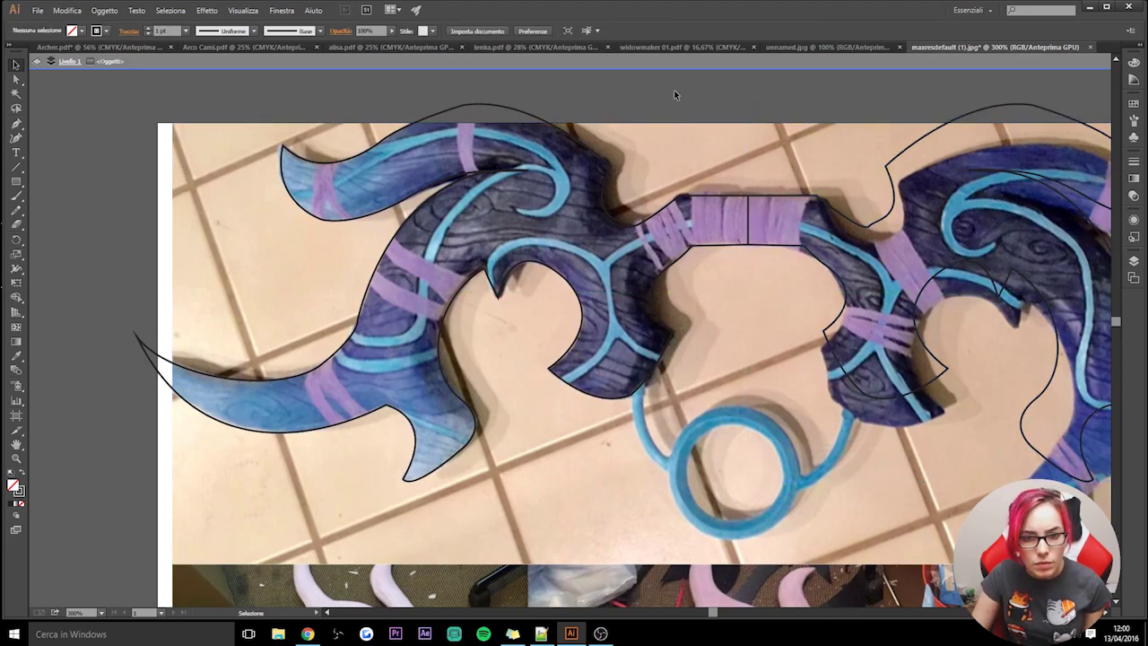
pyautogui.click(724, 613)
pyautogui.click(697, 614)
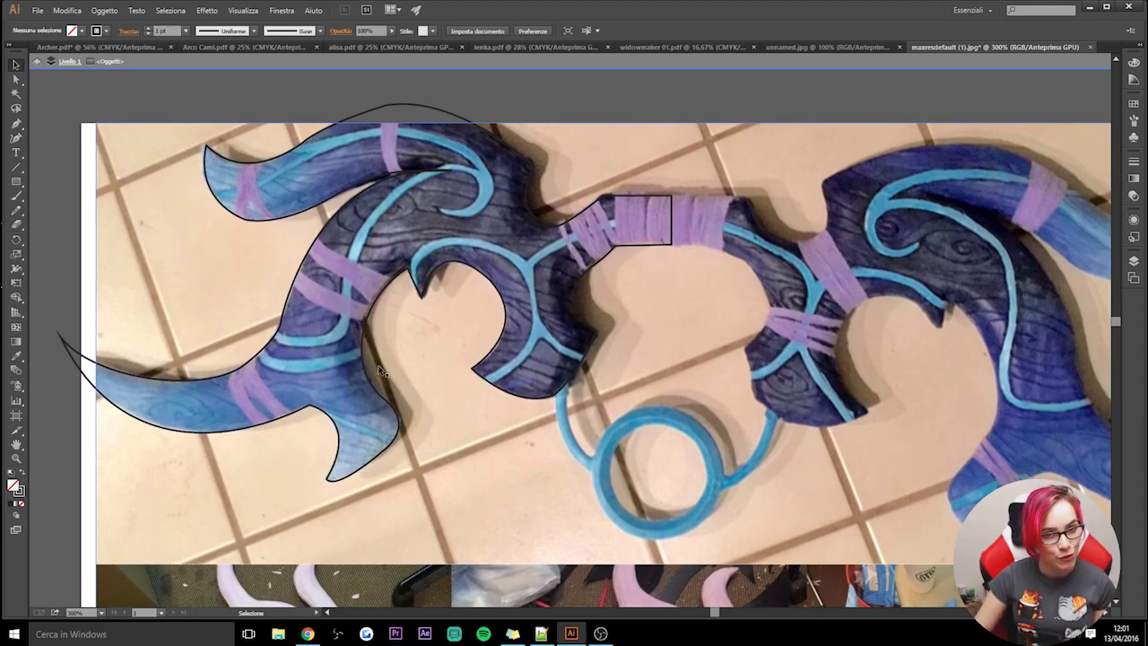
pyautogui.click(15, 123)
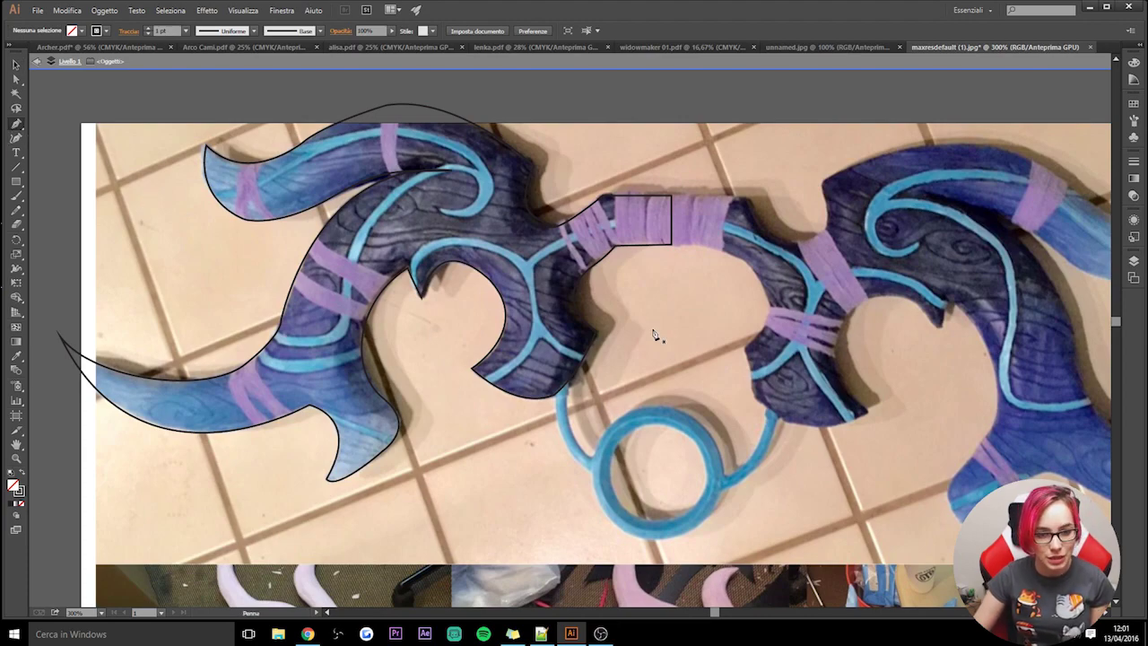
# - Draw a line along the central blue stripe toward the hook tip and upper blade
pyautogui.click(671, 224)
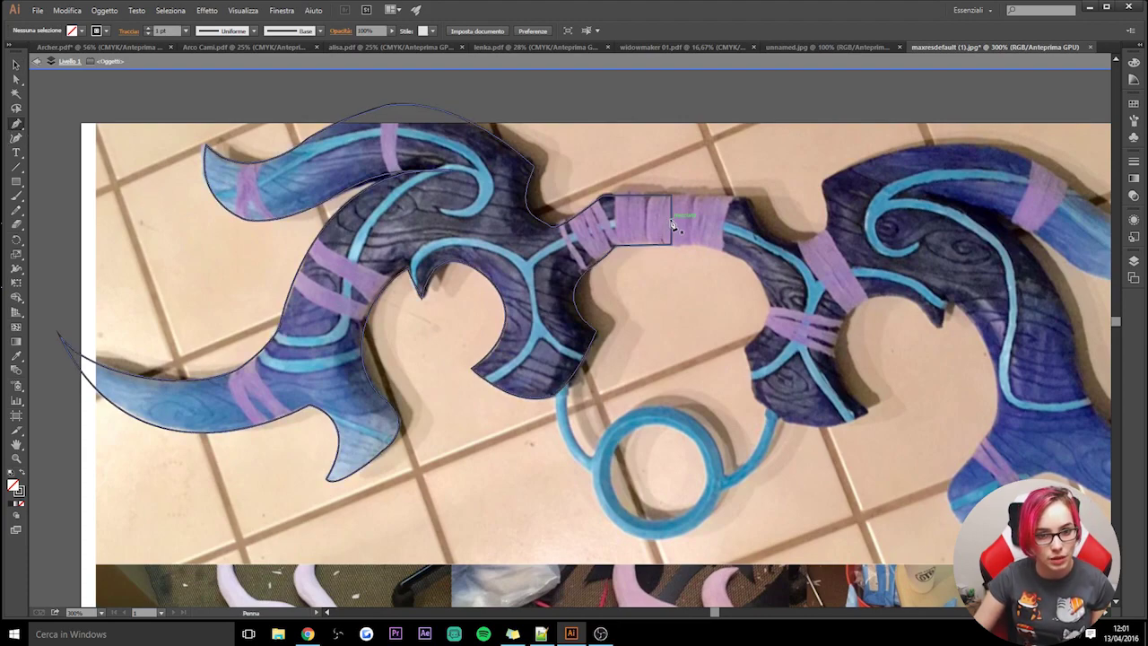
pyautogui.click(530, 264)
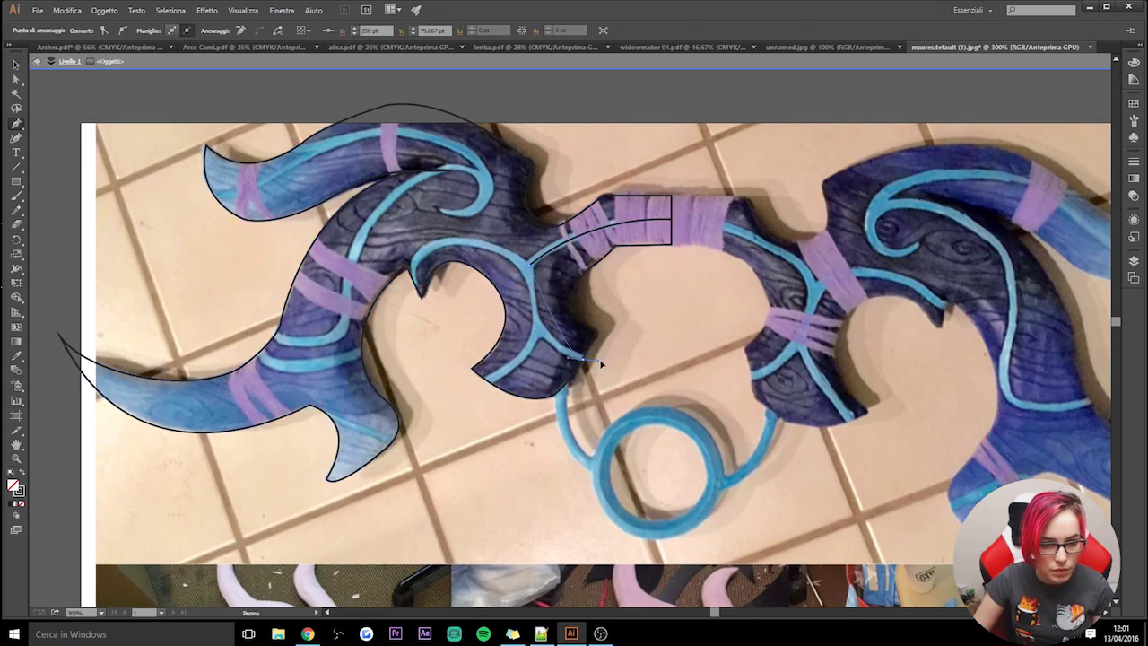
pyautogui.moveTo(581, 359); pyautogui.dragTo(625, 367)
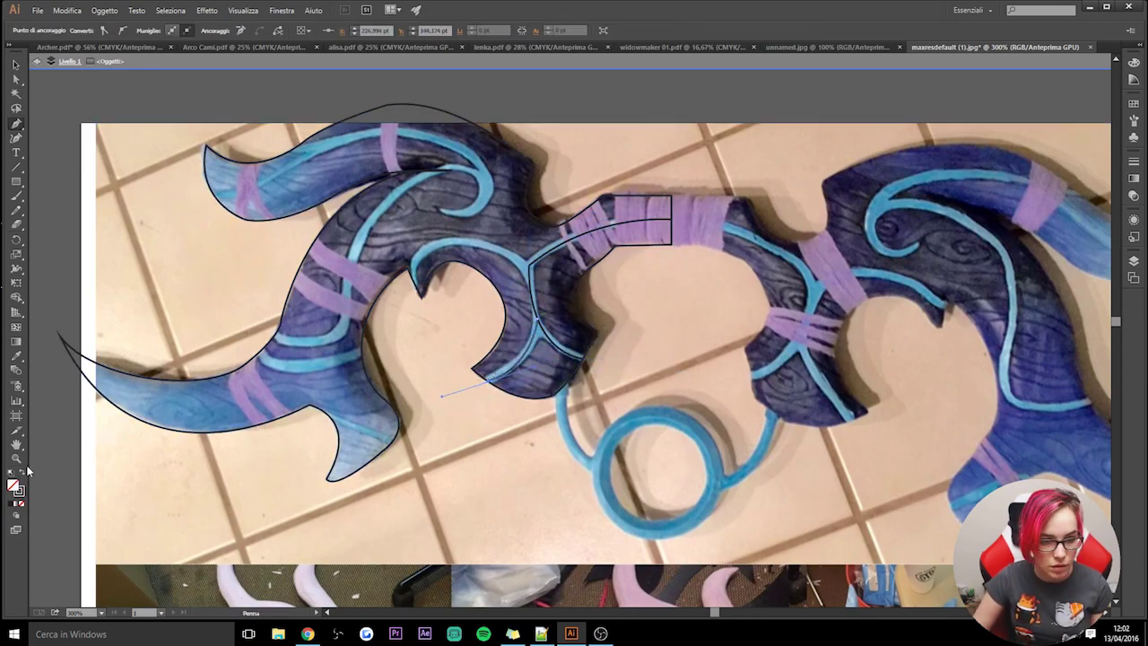
pyautogui.keyDown('ctrl'); pyautogui.click(530, 267); pyautogui.keyUp('ctrl')
pyautogui.click(419, 293)
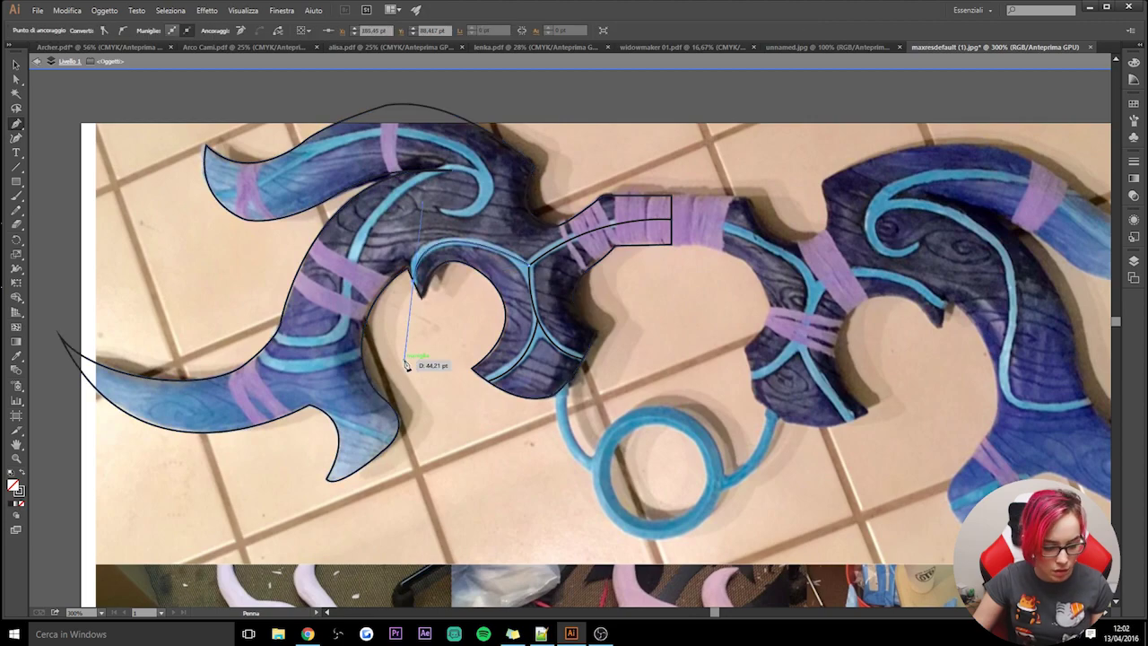
pyautogui.click(213, 202)
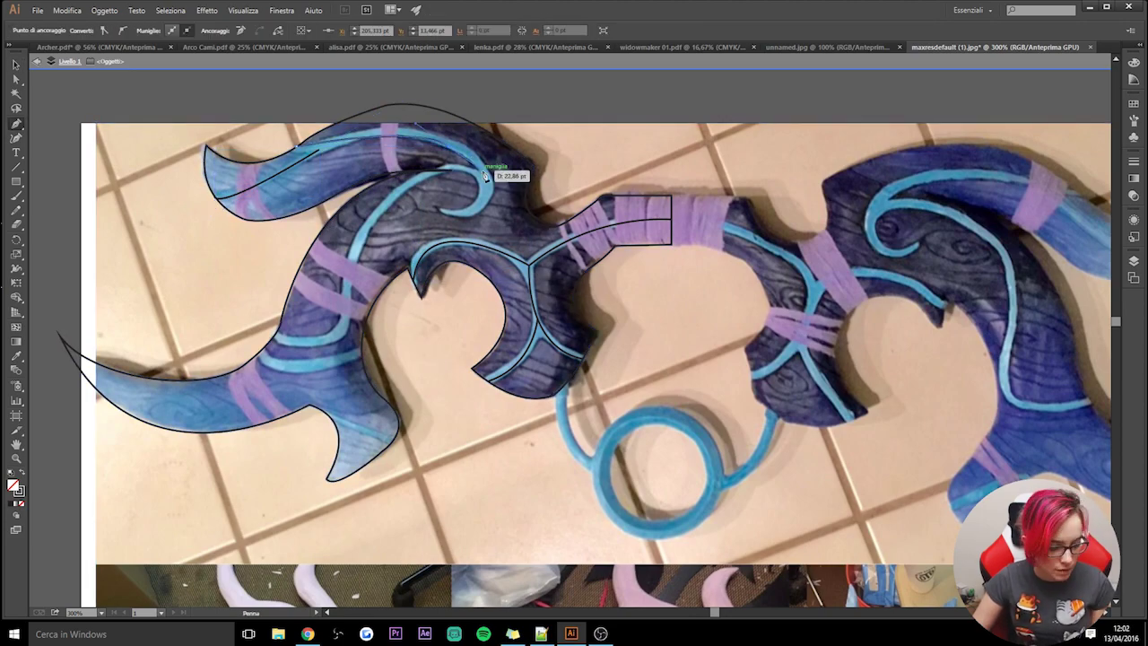
pyautogui.press('v')
# - Trace the stripes curling through the upper and lower blades, then select all artwork
pyautogui.press('p')
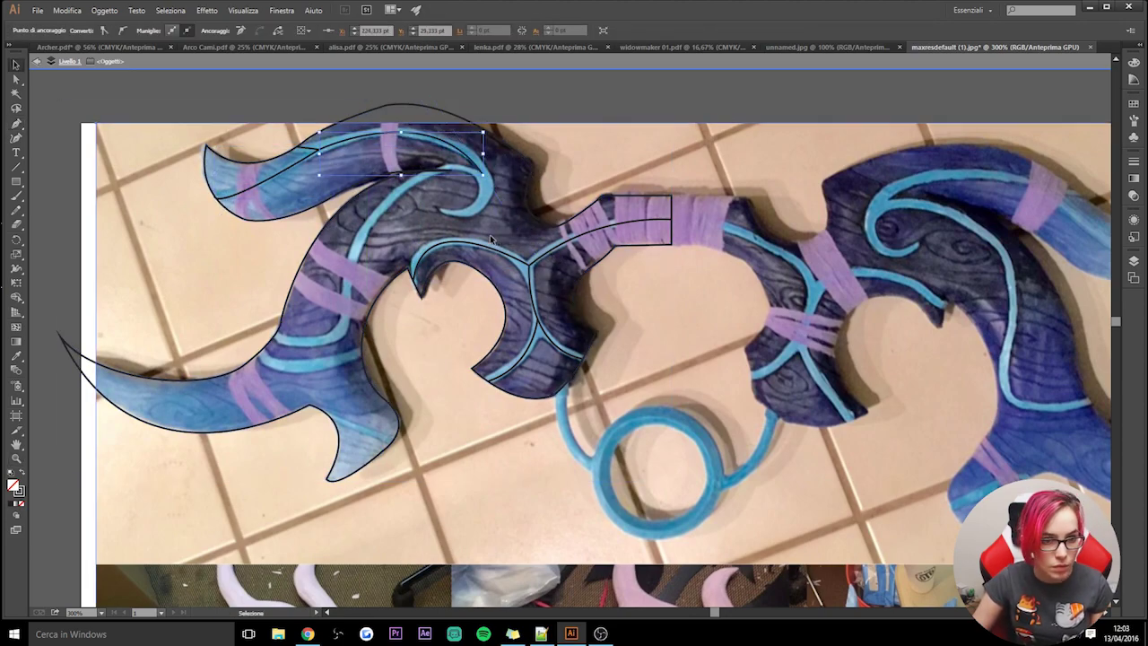
pyautogui.moveTo(485, 125); pyautogui.dragTo(484, 171)
pyautogui.keyDown('ctrl'); pyautogui.click(484, 209); pyautogui.keyUp('ctrl')
pyautogui.click(363, 125)
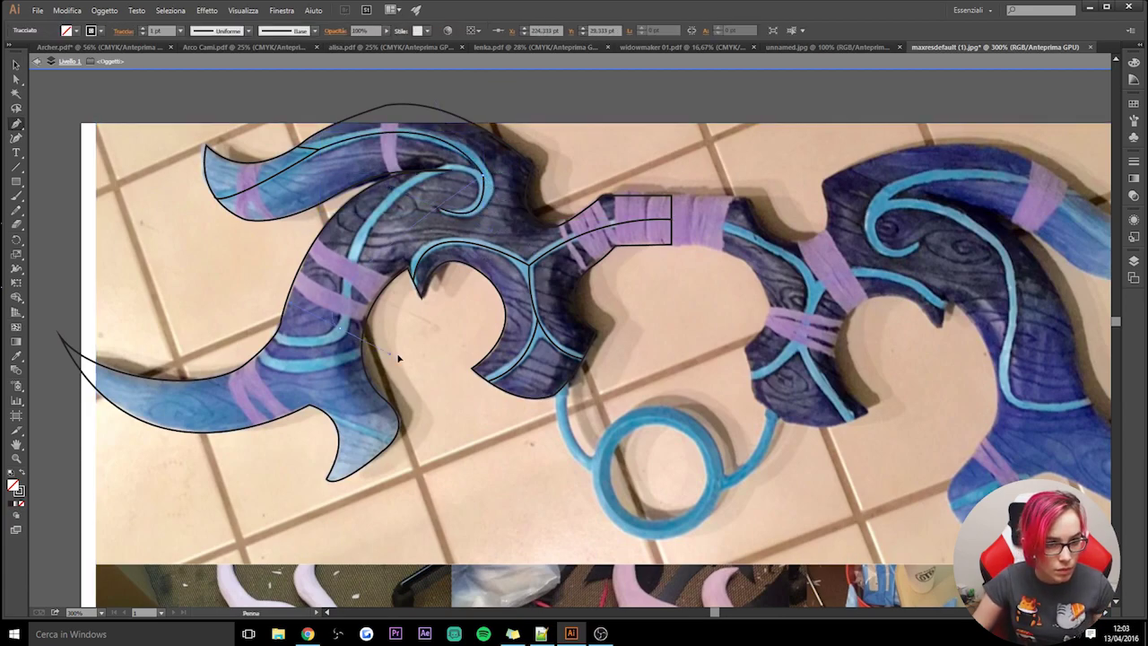
pyautogui.click(364, 336)
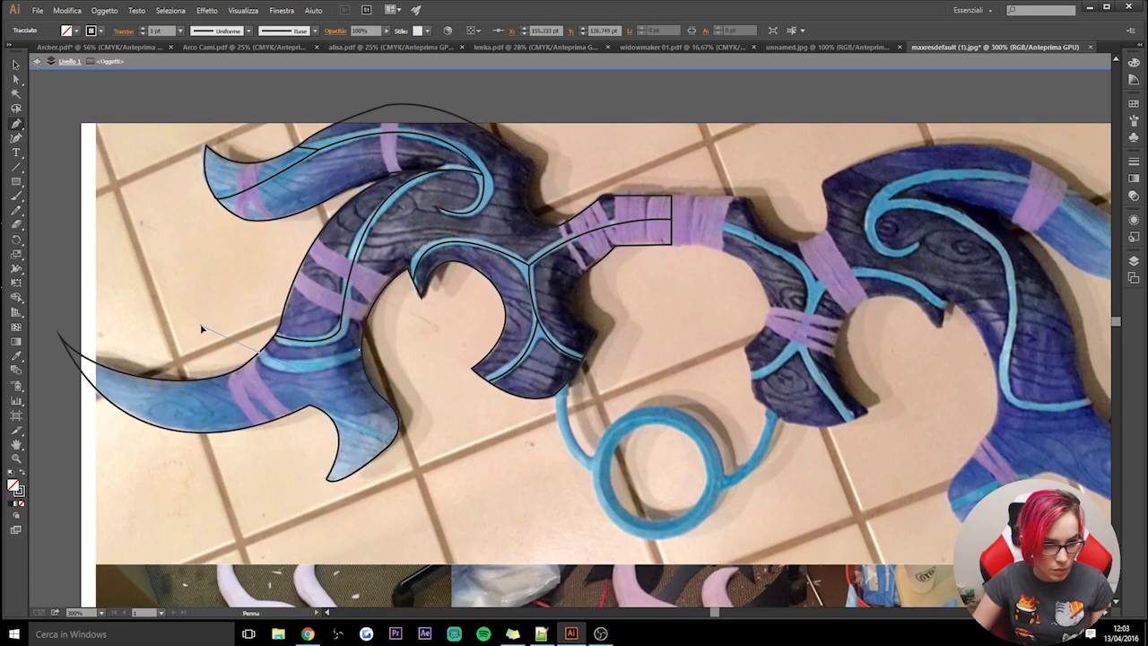
pyautogui.keyDown('ctrl'); pyautogui.click(395, 448); pyautogui.keyUp('ctrl')
pyautogui.press('v')
pyautogui.hotkey('ctrl', 'a')
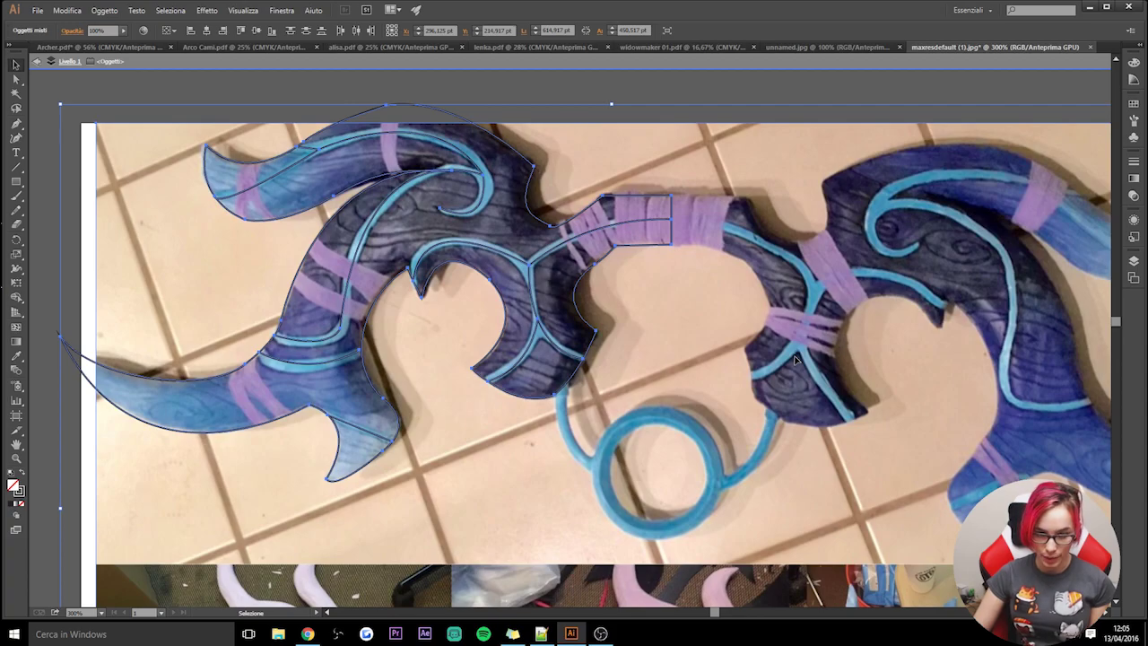
# - Select only the reference photo and shift it away from the traced outlines
pyautogui.scroll(-5, 795, 360)
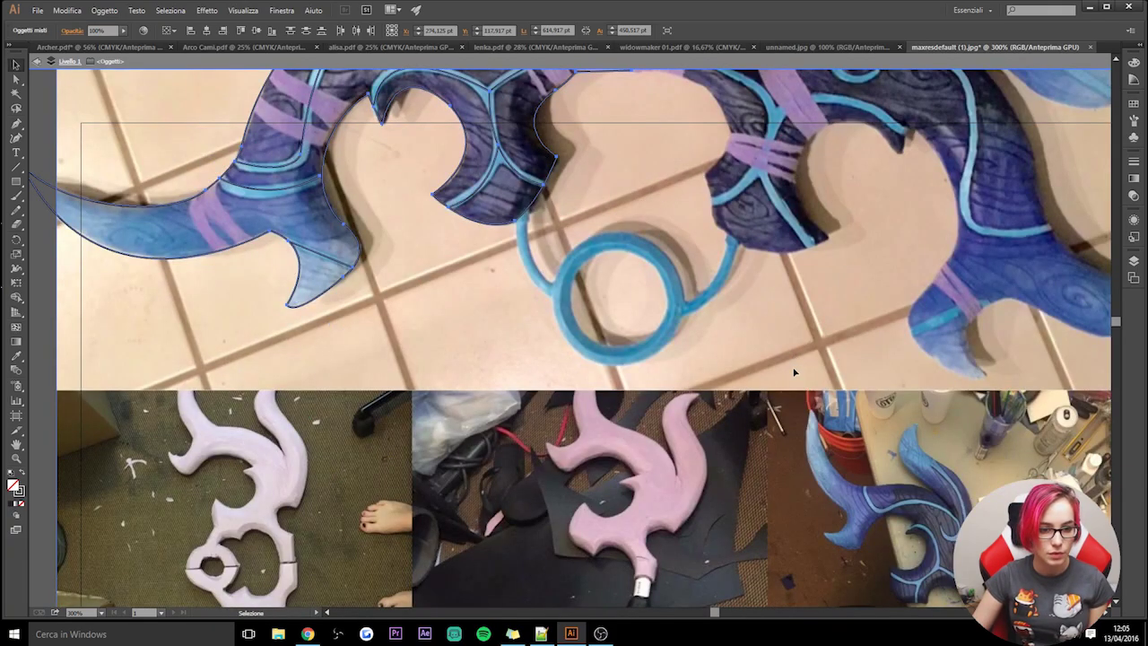
pyautogui.scroll(6, 547, 525)
pyautogui.press('a')
pyautogui.click(311, 416)
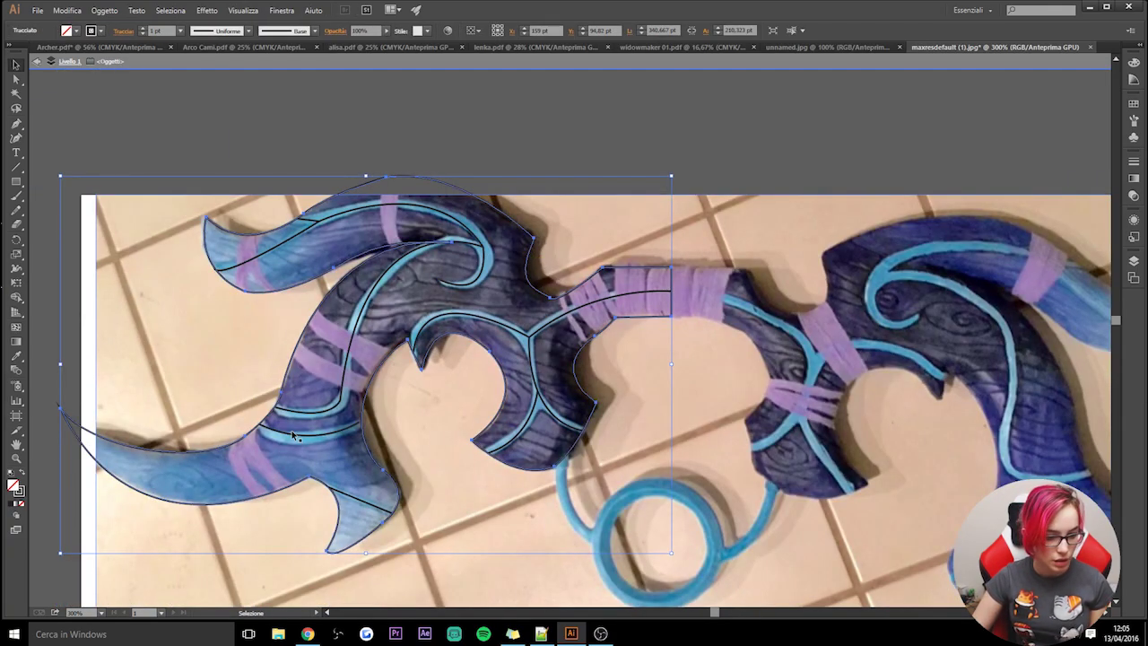
pyautogui.press('v')
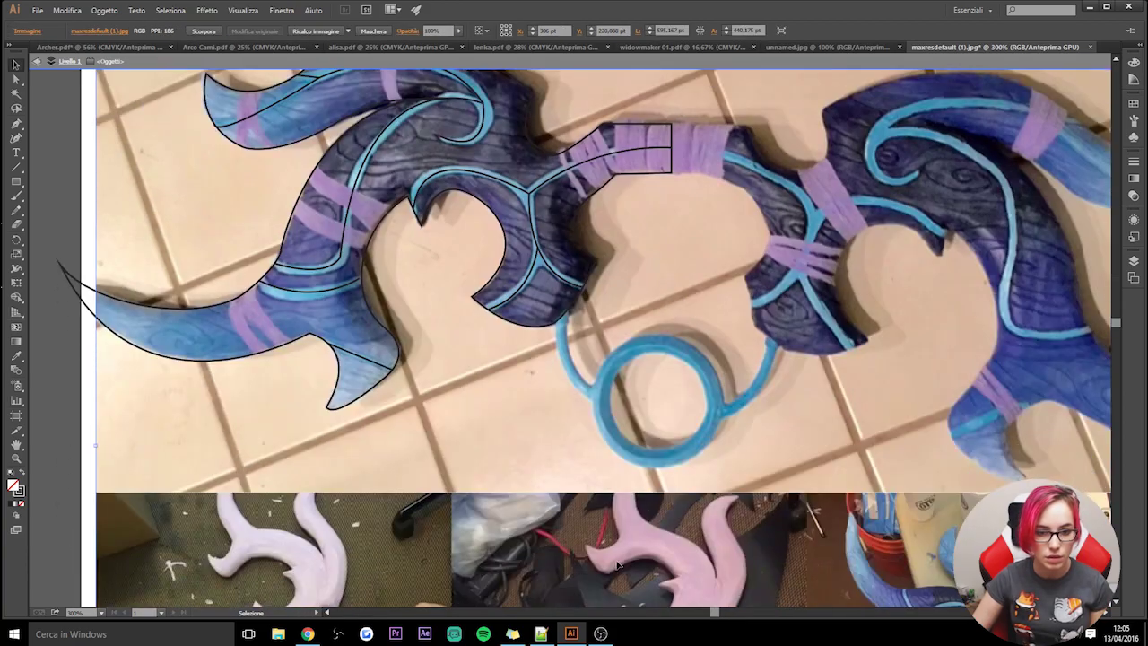
pyautogui.moveTo(310, 416); pyautogui.dragTo(703, 515)
pyautogui.scroll(3, 628, 404)
# - Paste a copy of the traced outlines, reflect it, and place it as the right half
pyautogui.click(446, 217)
pyautogui.hotkey('ctrl', 'c')
pyautogui.hotkey('ctrl', 'v')
pyautogui.rightClick(446, 216)
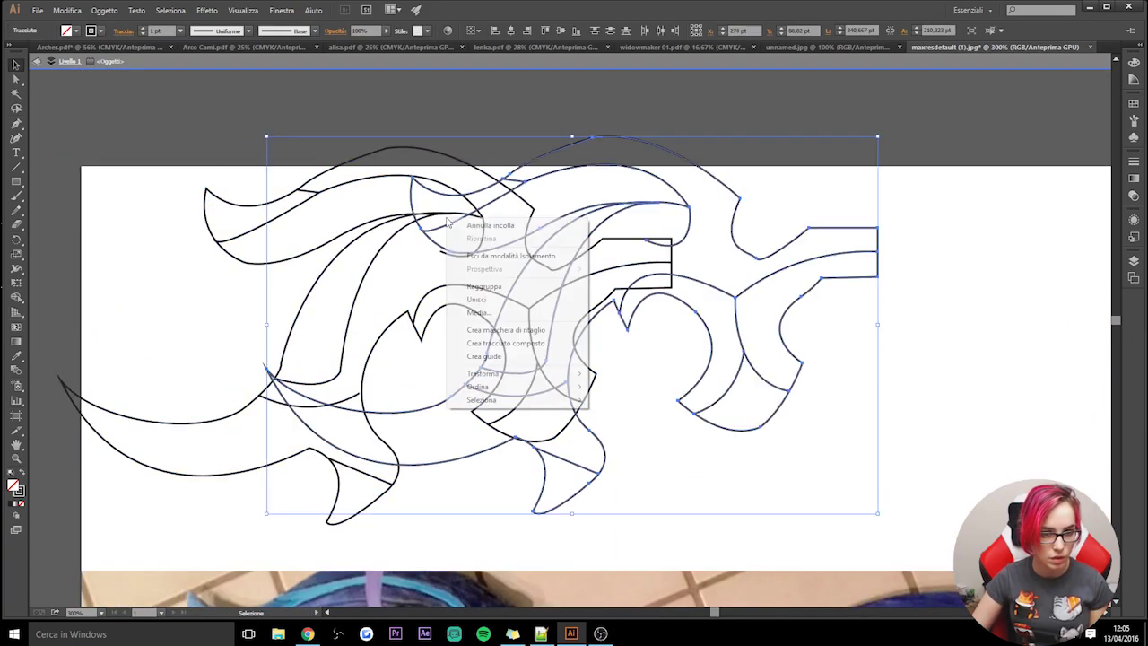
pyautogui.click(668, 417)
pyautogui.press('Return')
pyautogui.moveTo(810, 210); pyautogui.dragTo(812, 212)
# - Move the reference photo back beneath the line art and nudge it into alignment
pyautogui.scroll(-1, 575, 472)
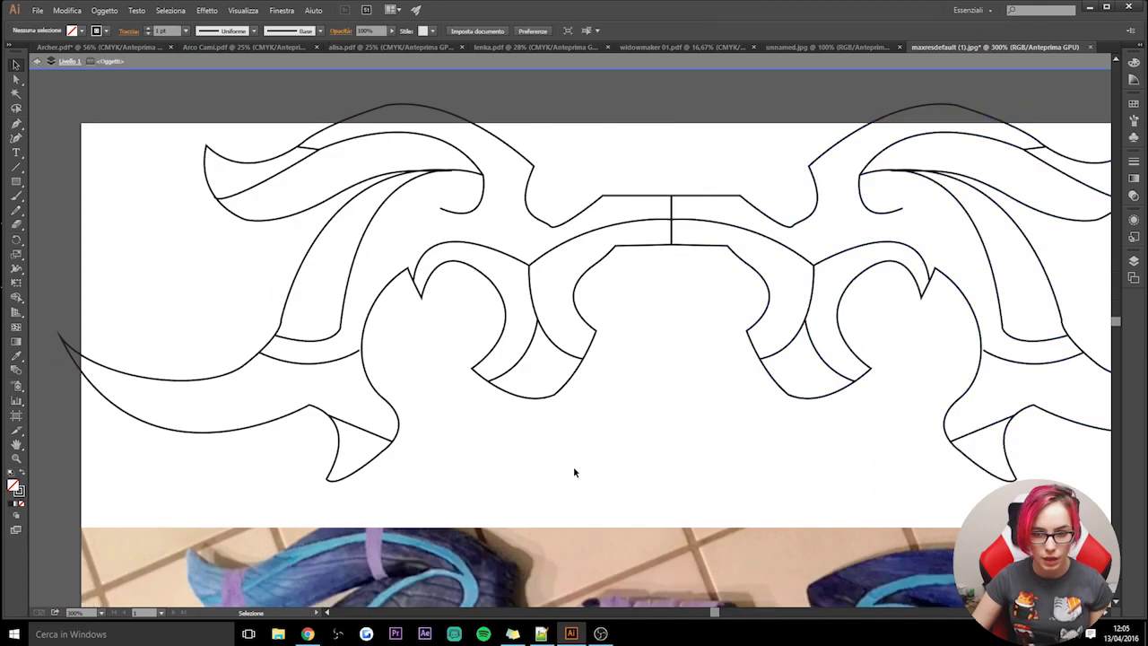
pyautogui.moveTo(574, 538); pyautogui.dragTo(712, 381)
pyautogui.press('Left')
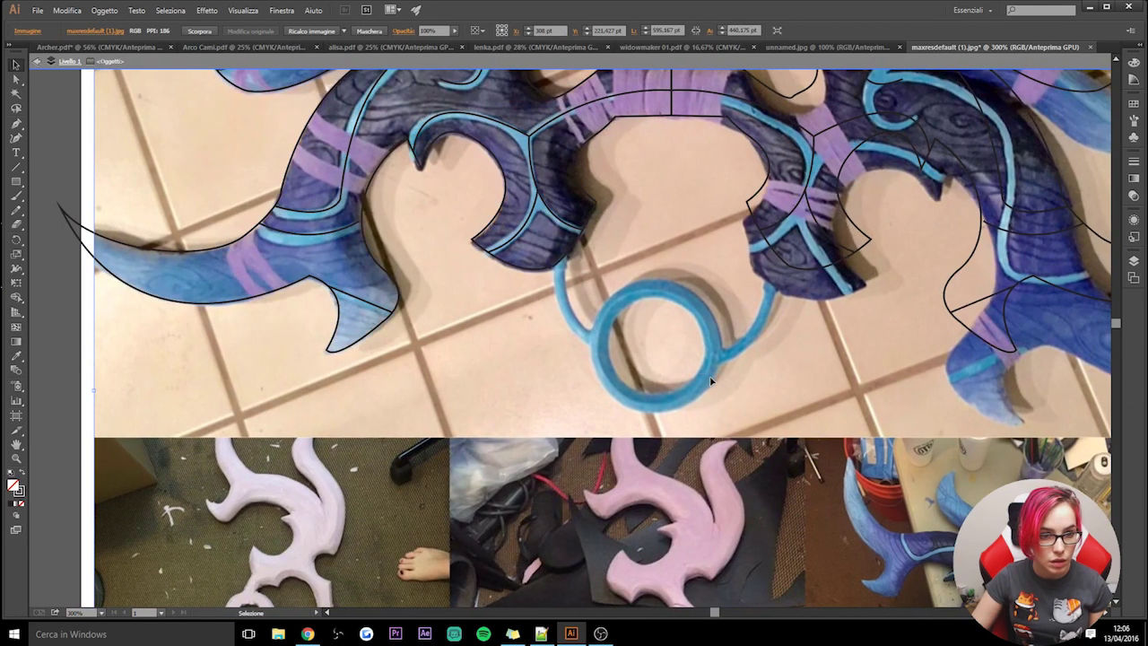
pyautogui.press('Up')
pyautogui.press('Left')
pyautogui.press('Right')
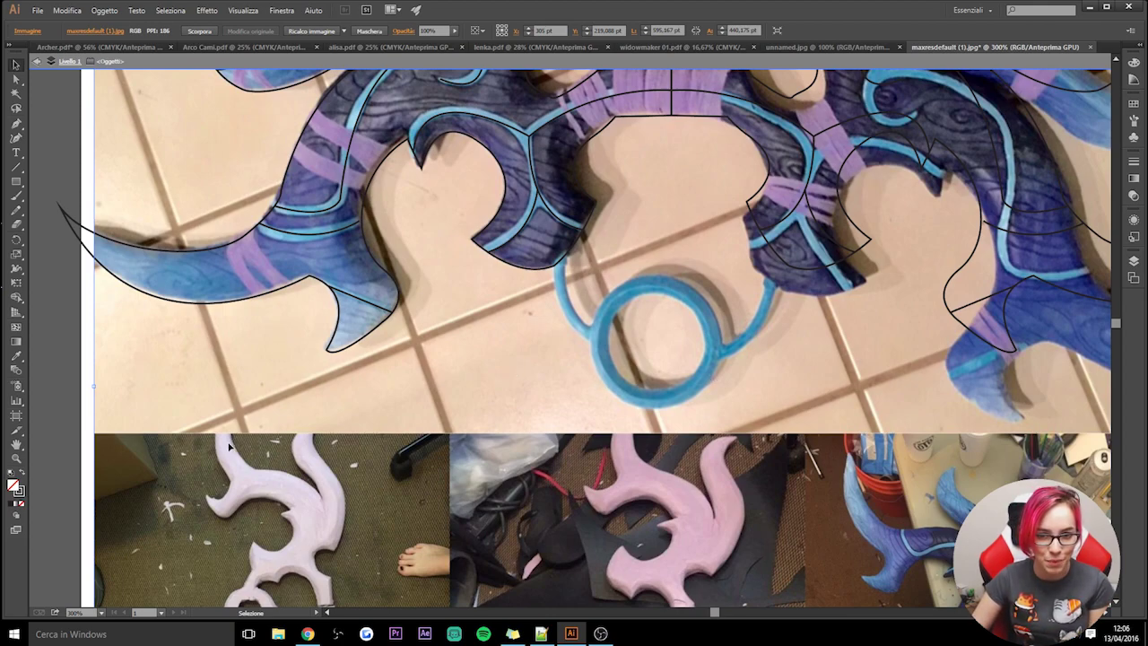
pyautogui.scroll(3, 232, 439)
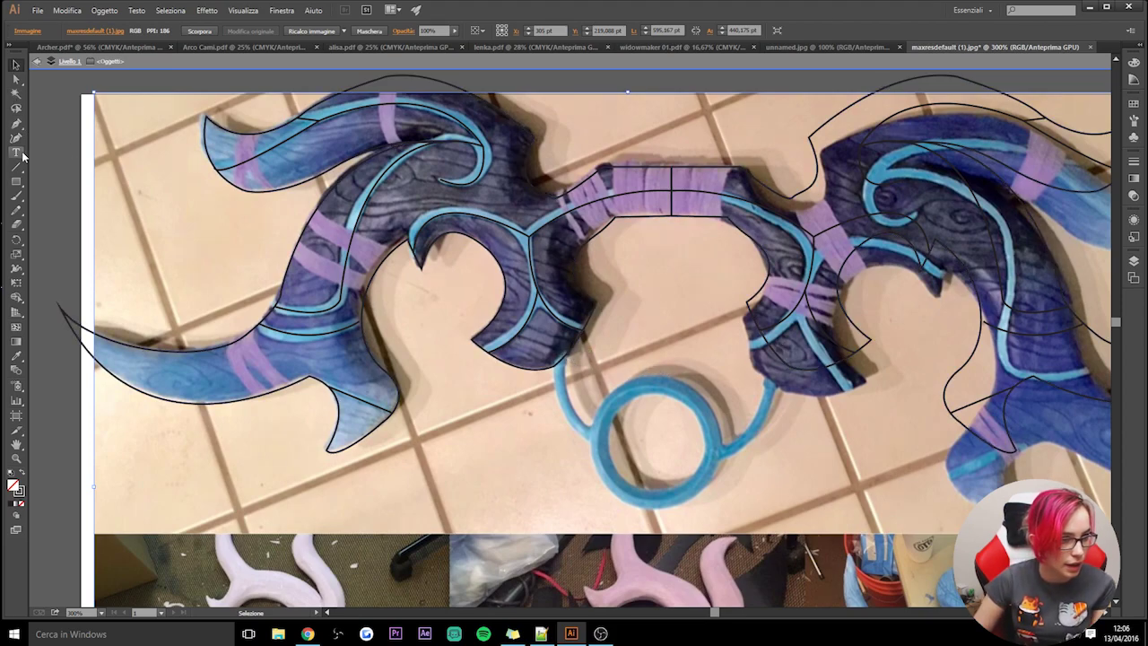
pyautogui.moveTo(16, 167); pyautogui.dragTo(72, 174)
pyautogui.moveTo(552, 360)
pyautogui.mouseDown()
pyautogui.moveTo(758, 420)
pyautogui.moveTo(758, 353)
pyautogui.mouseUp()
pyautogui.moveTo(671, 352); pyautogui.dragTo(666, 409)
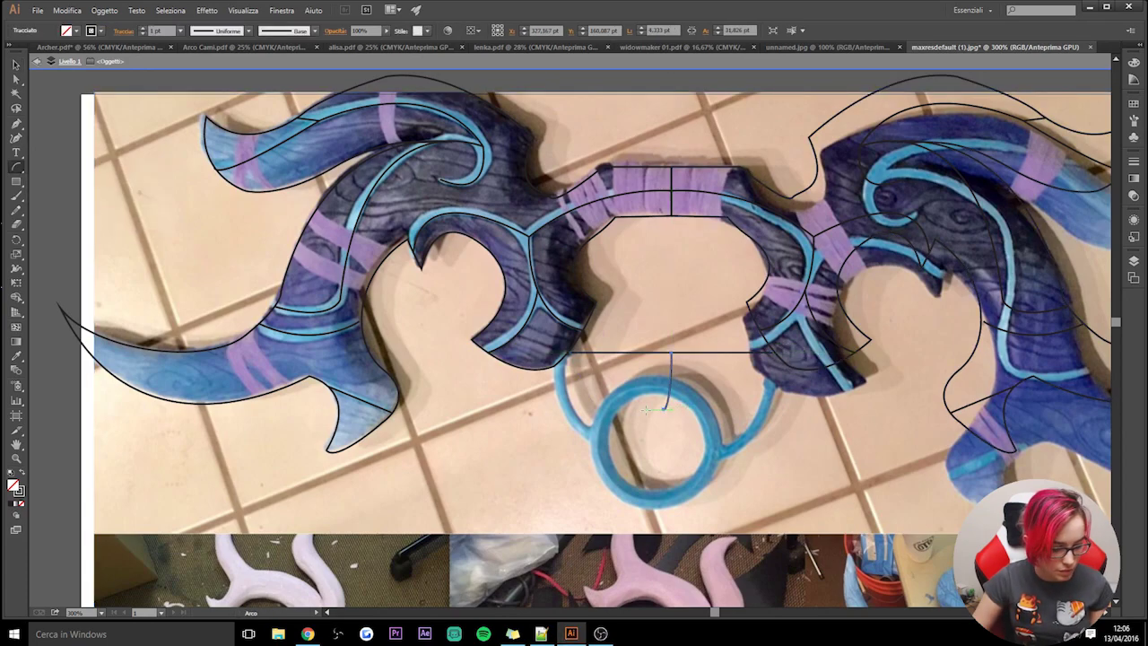
pyautogui.hotkey('ctrl', 'z')
pyautogui.hotkey('ctrl', 'z')
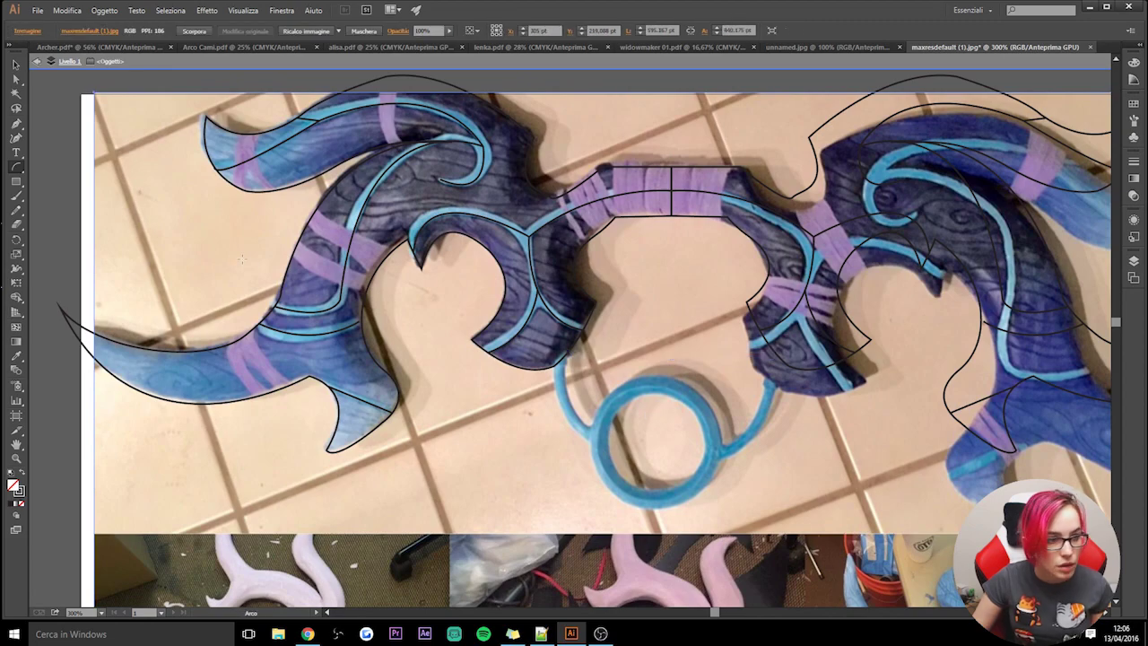
pyautogui.click(17, 168)
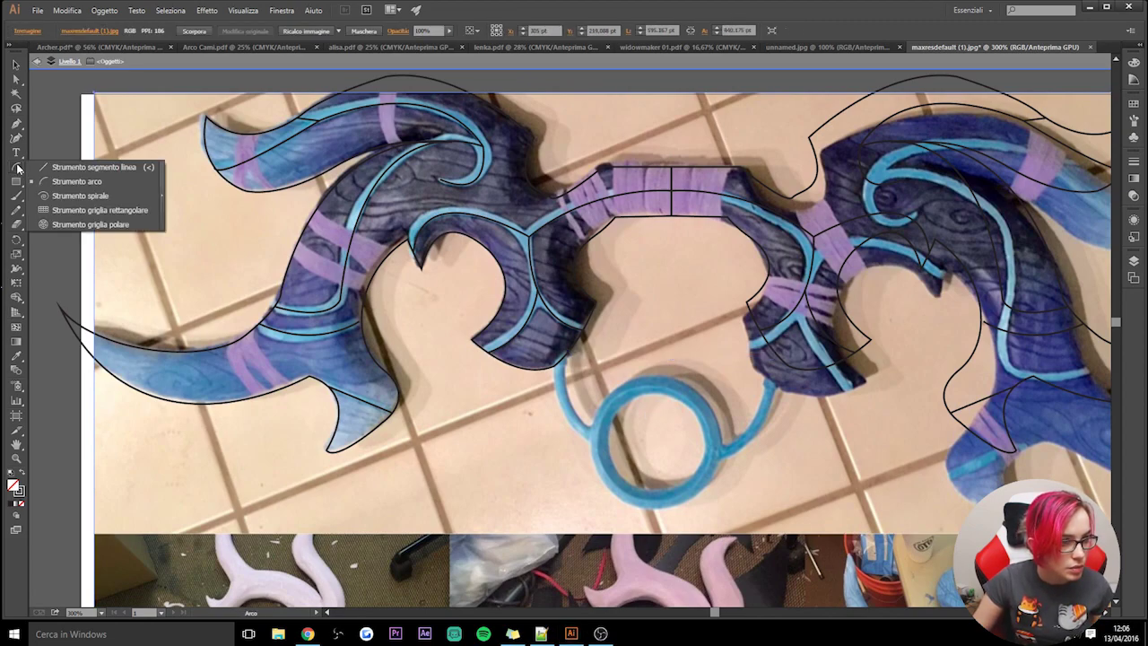
pyautogui.moveTo(18, 168); pyautogui.dragTo(18, 209)
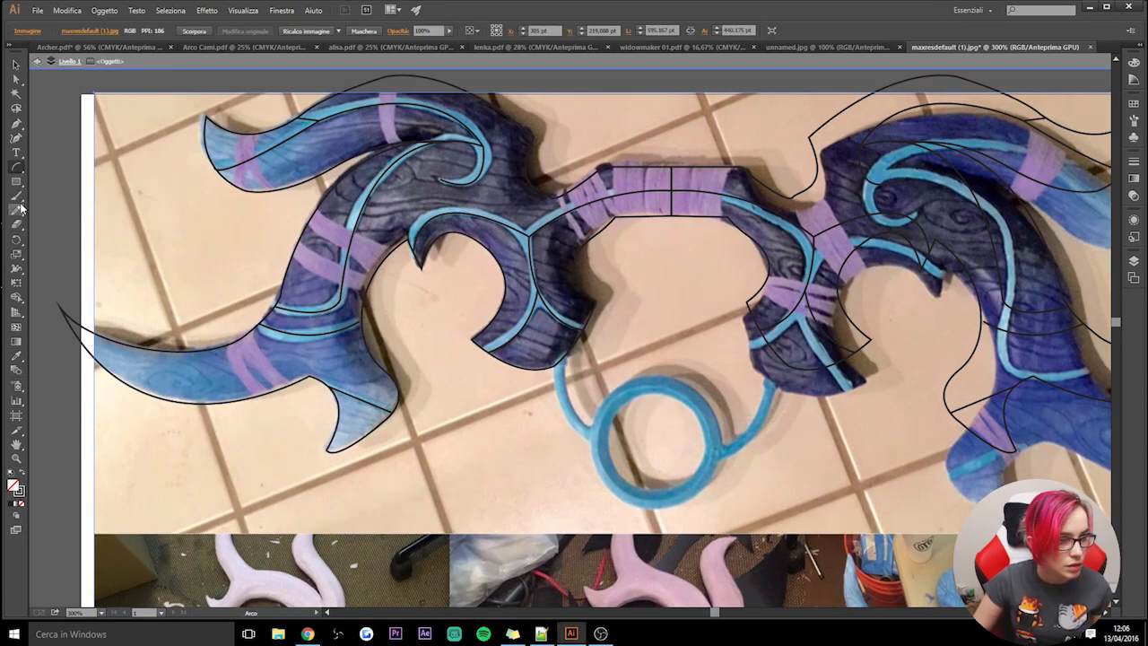
pyautogui.click(16, 123)
pyautogui.click(561, 357)
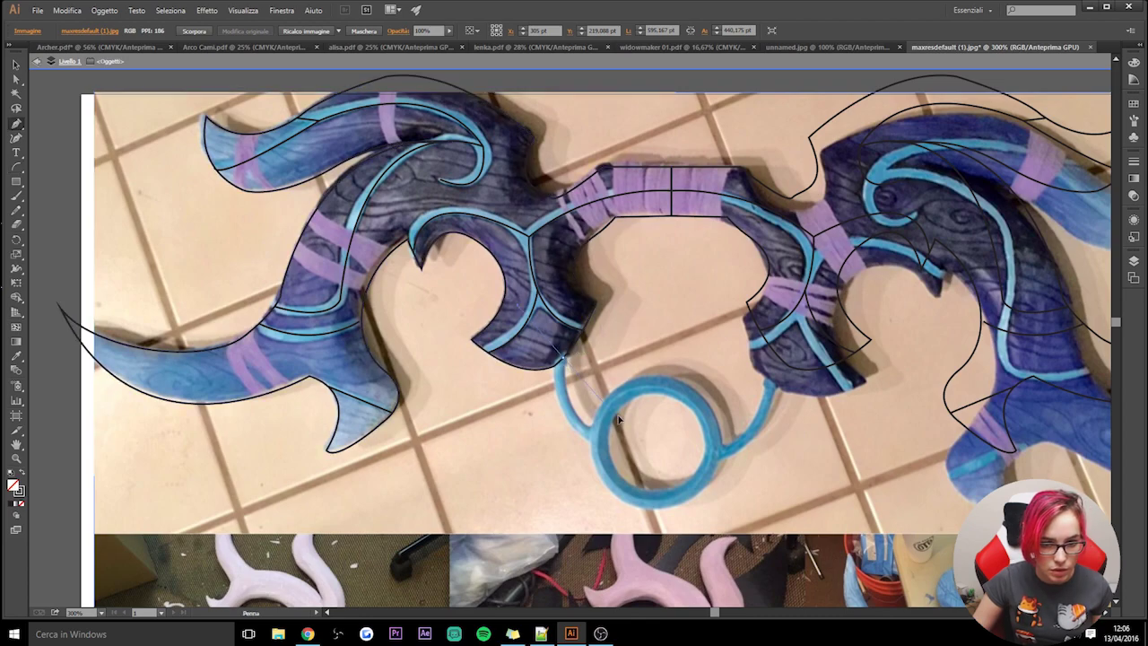
pyautogui.click(563, 358)
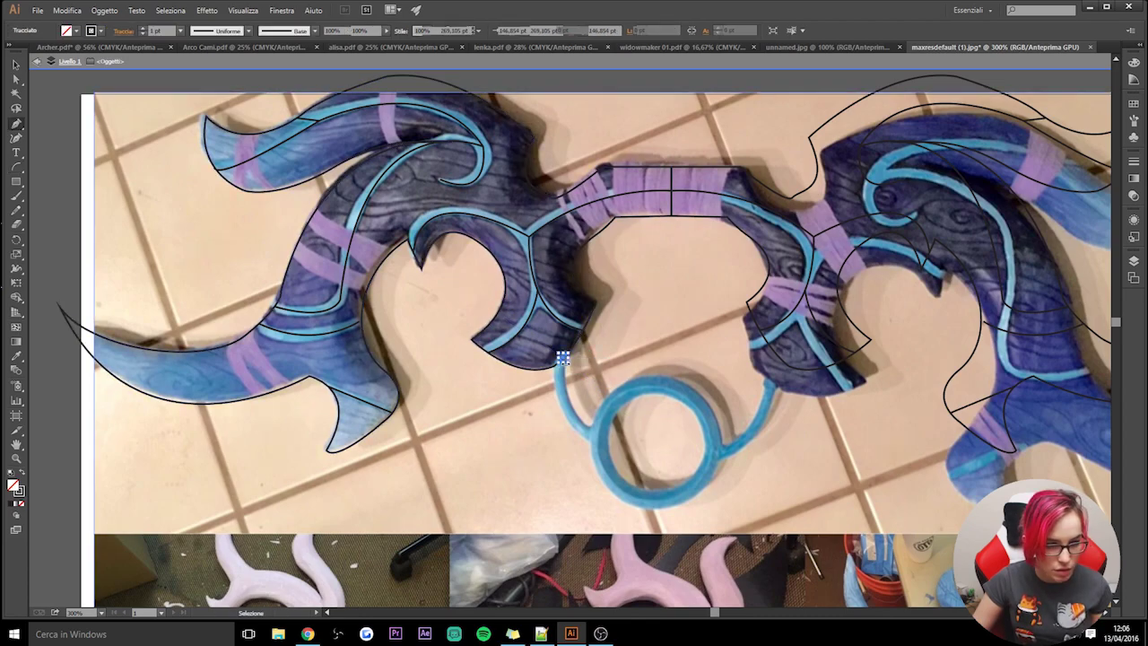
pyautogui.click(563, 358)
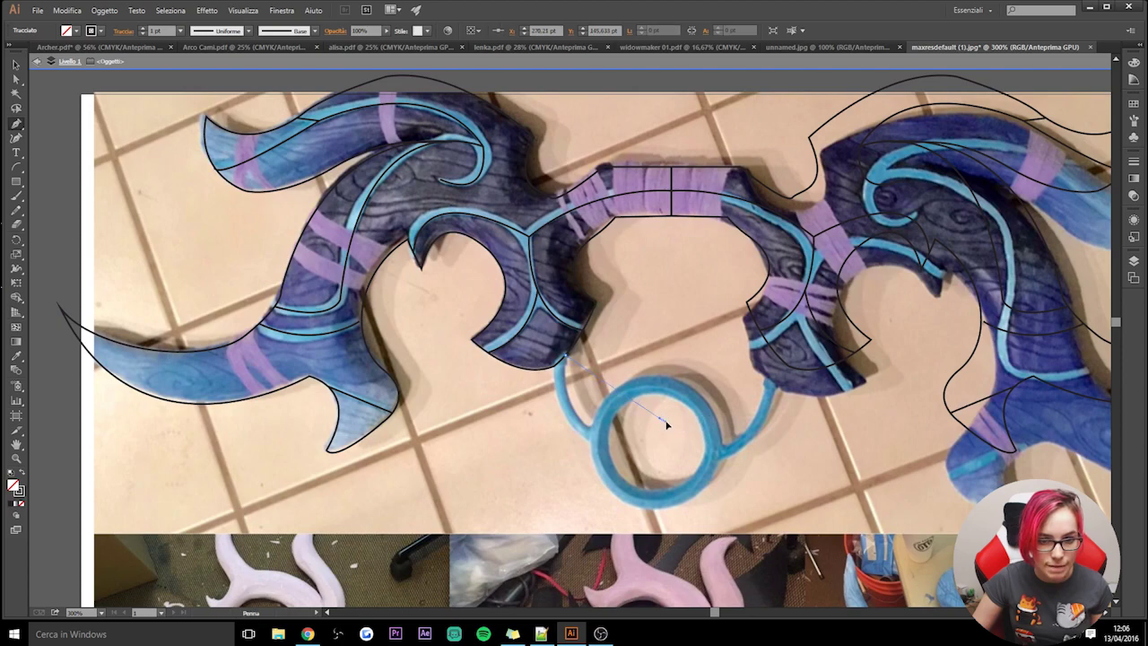
pyautogui.moveTo(661, 419); pyautogui.dragTo(723, 413)
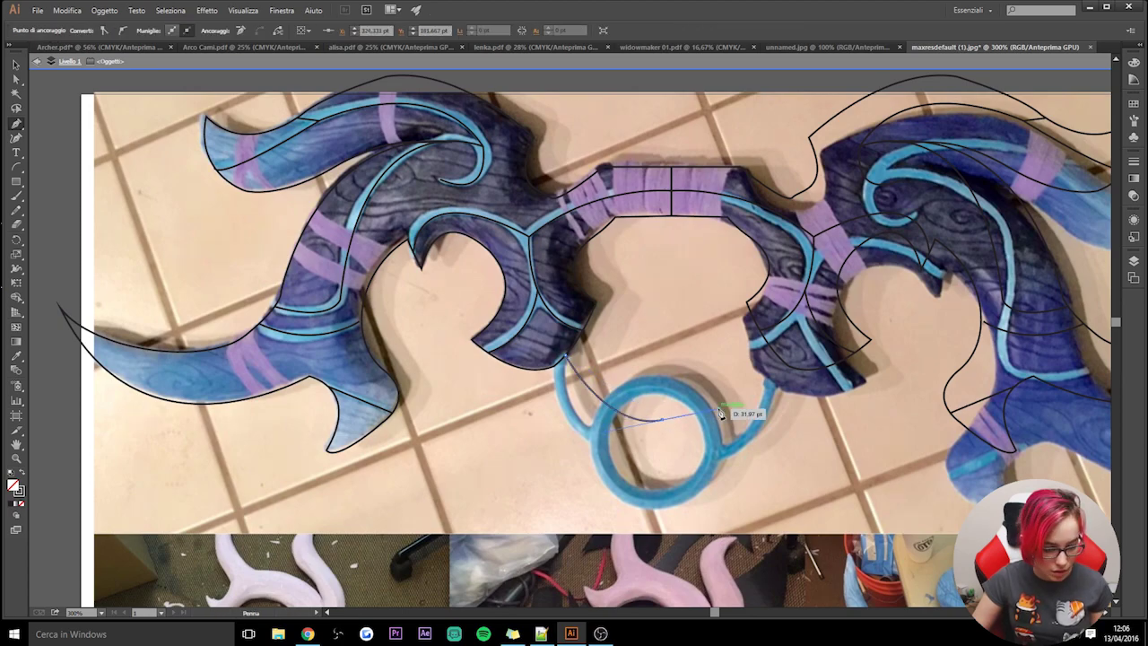
pyautogui.hotkey('ctrl', 'z')
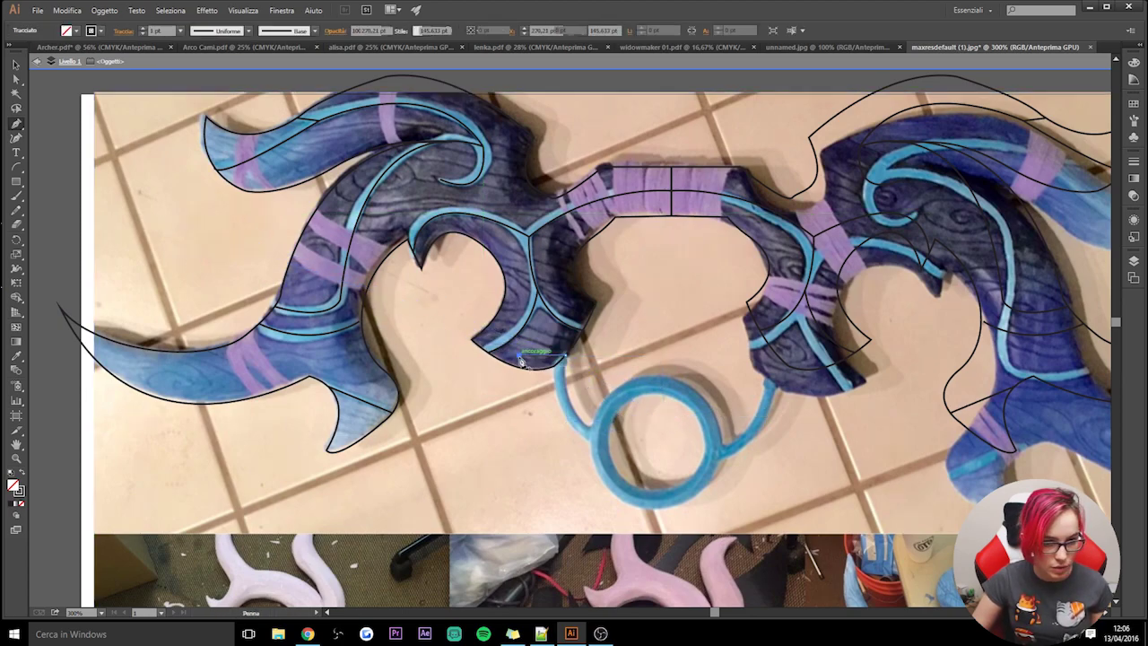
pyautogui.hotkey('ctrl', 'z')
pyautogui.hotkey('ctrl', 'z')
pyautogui.hotkey('ctrl', 'z')
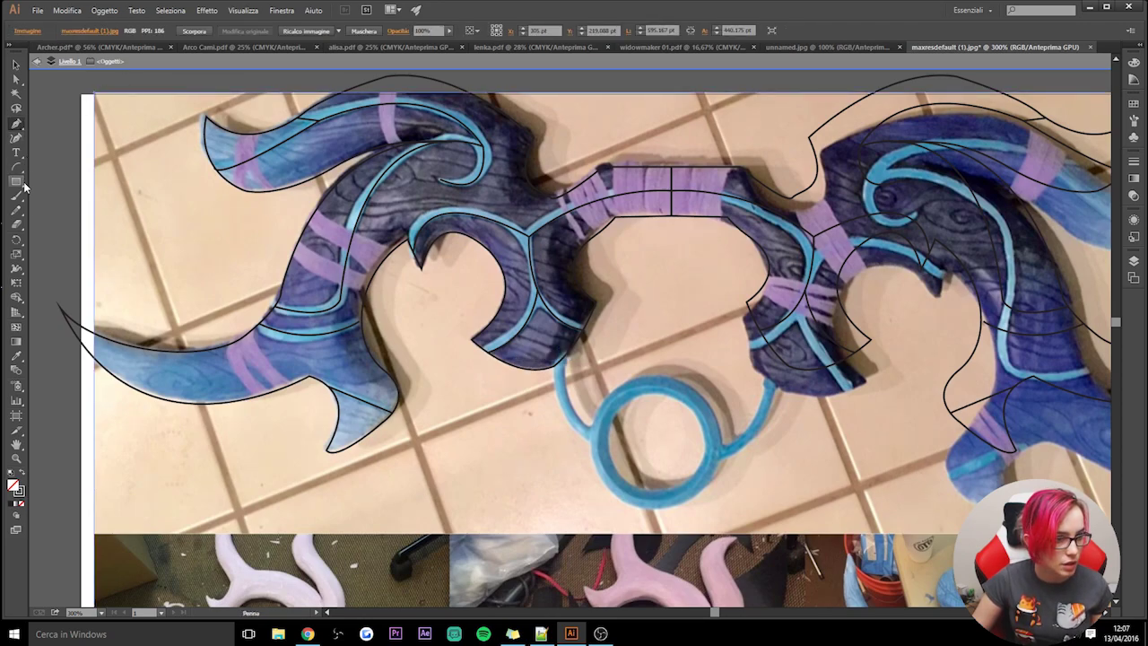
# - Draw a circle around the blue ring at the bow's bottom centre and fit it to the ring
pyautogui.press('l')
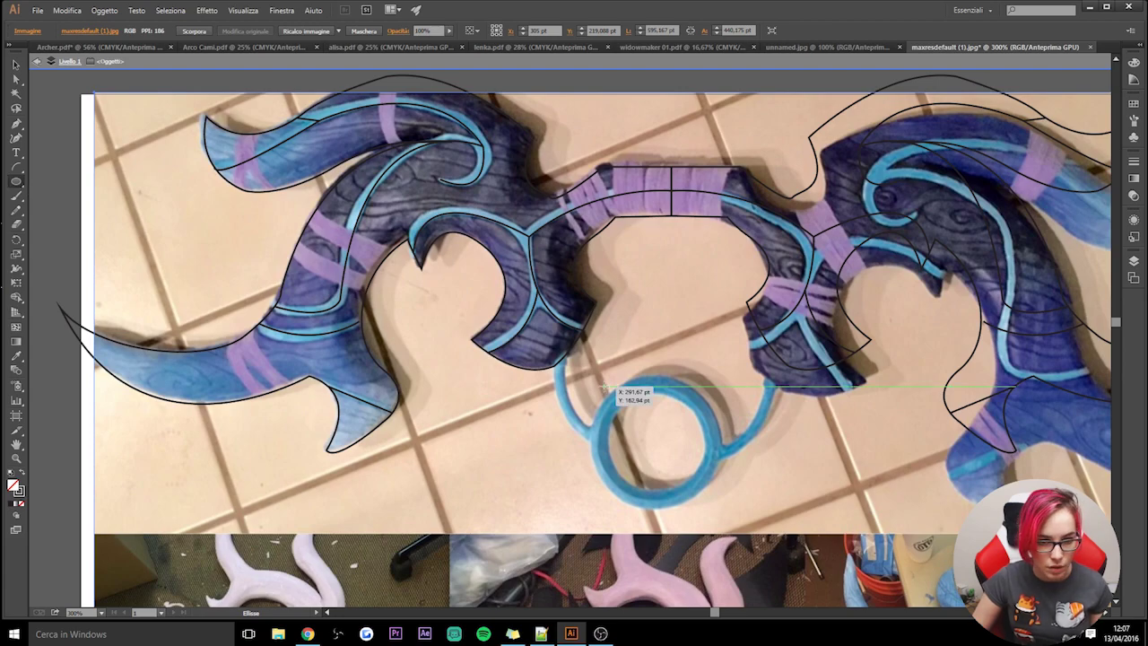
pyautogui.moveTo(603, 388); pyautogui.dragTo(737, 519)
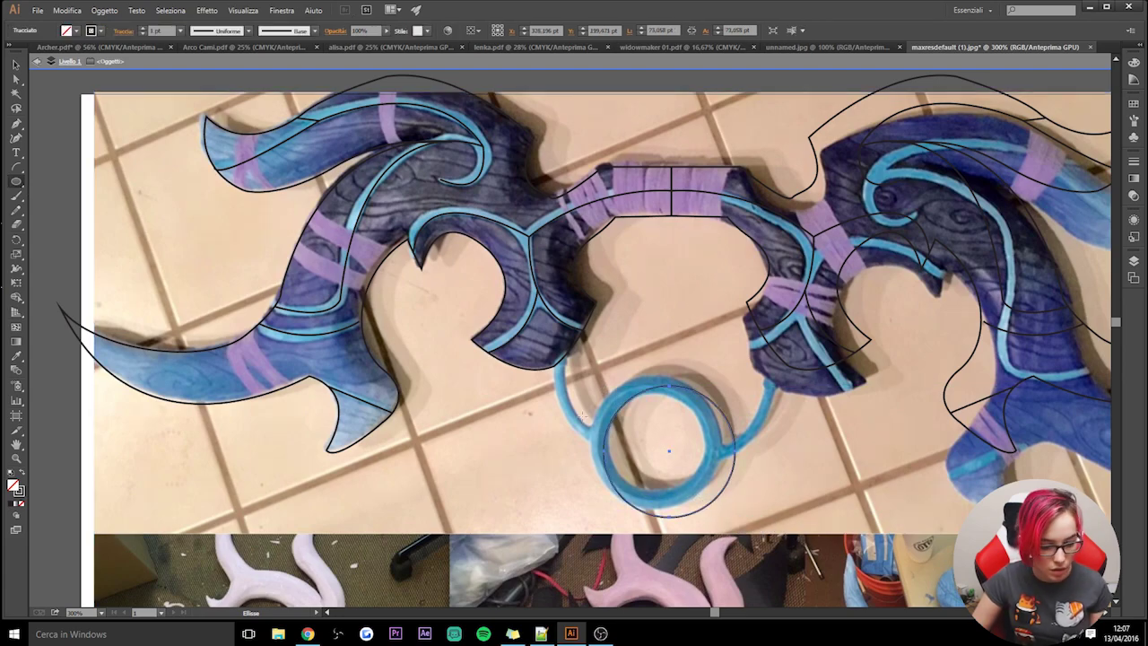
pyautogui.press('v')
pyautogui.moveTo(724, 504)
pyautogui.mouseDown()
pyautogui.moveTo(706, 492)
pyautogui.moveTo(734, 432)
pyautogui.mouseUp()
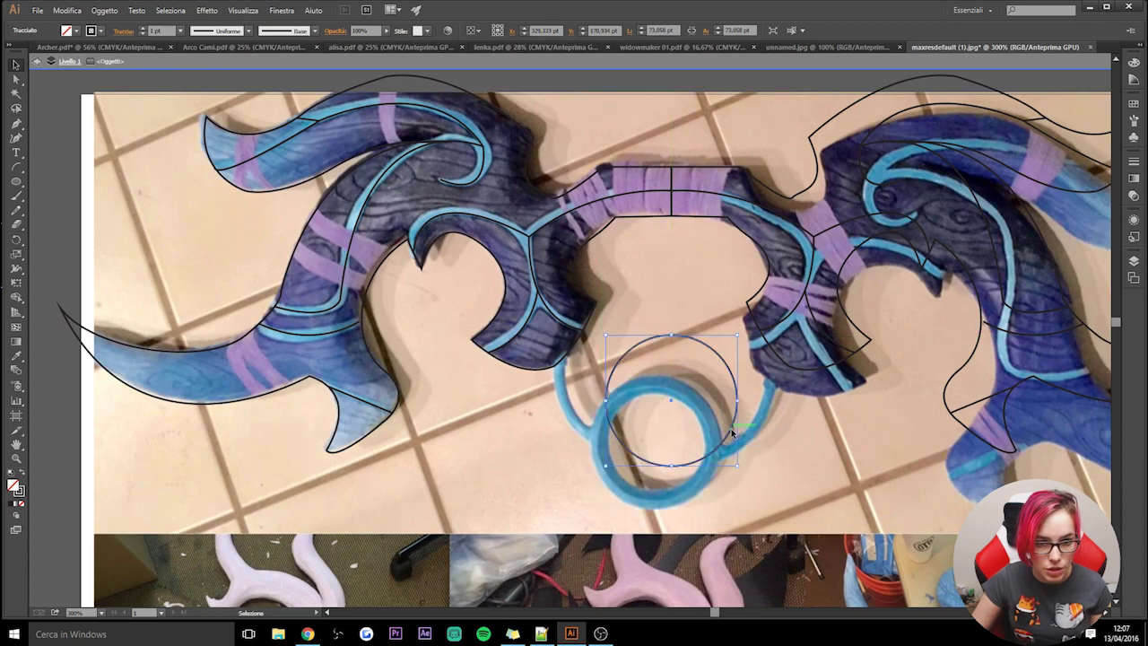
pyautogui.click(792, 439)
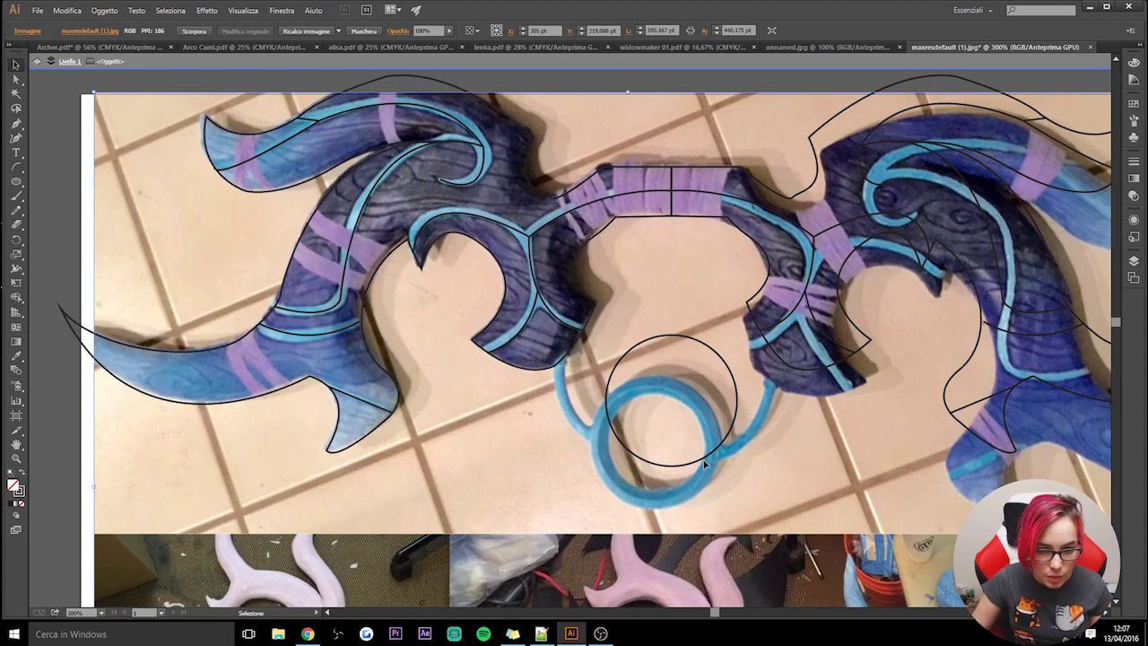
pyautogui.moveTo(700, 459); pyautogui.dragTo(700, 512)
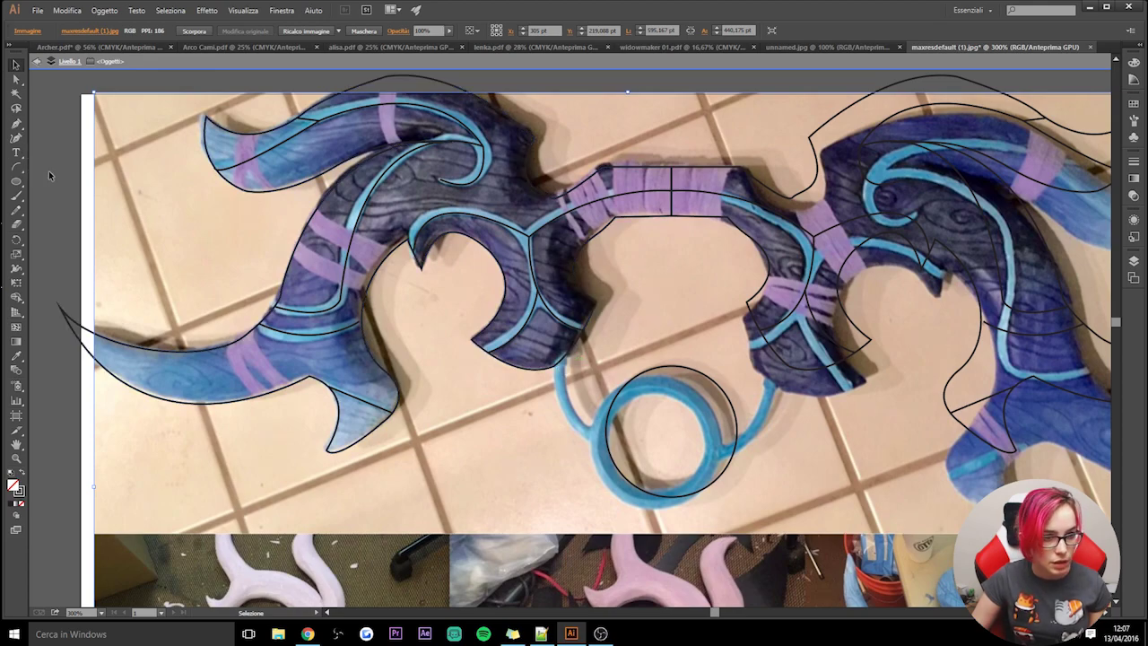
# - Draw an arc beside the ring and move it onto the left strand
pyautogui.click(17, 168)
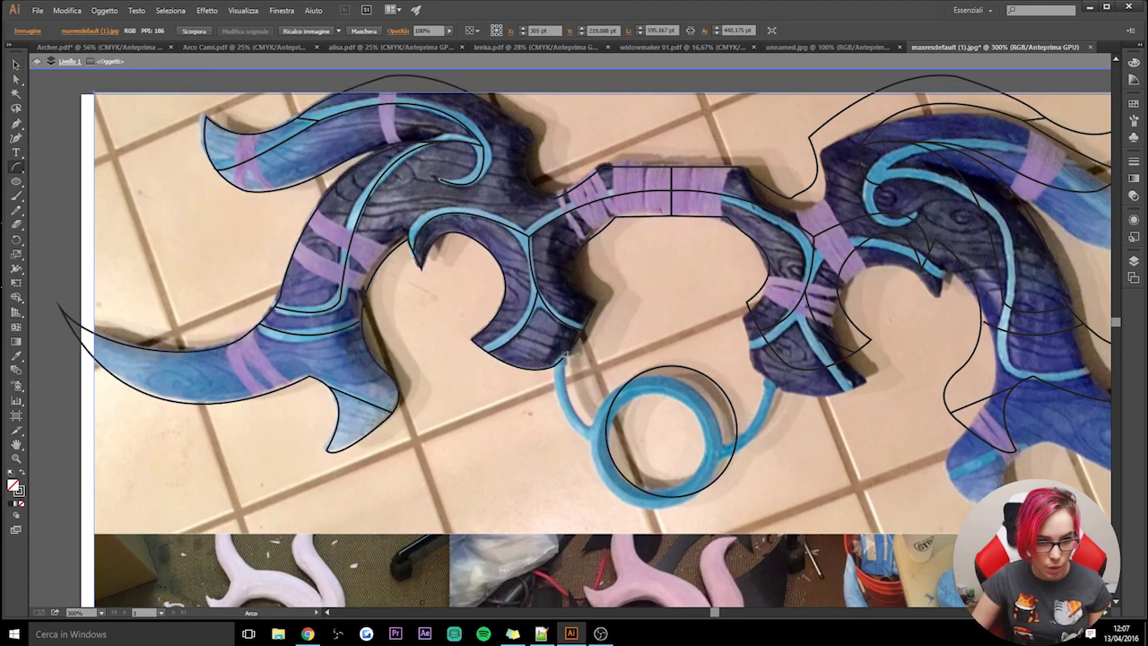
pyautogui.moveTo(595, 403); pyautogui.dragTo(607, 440)
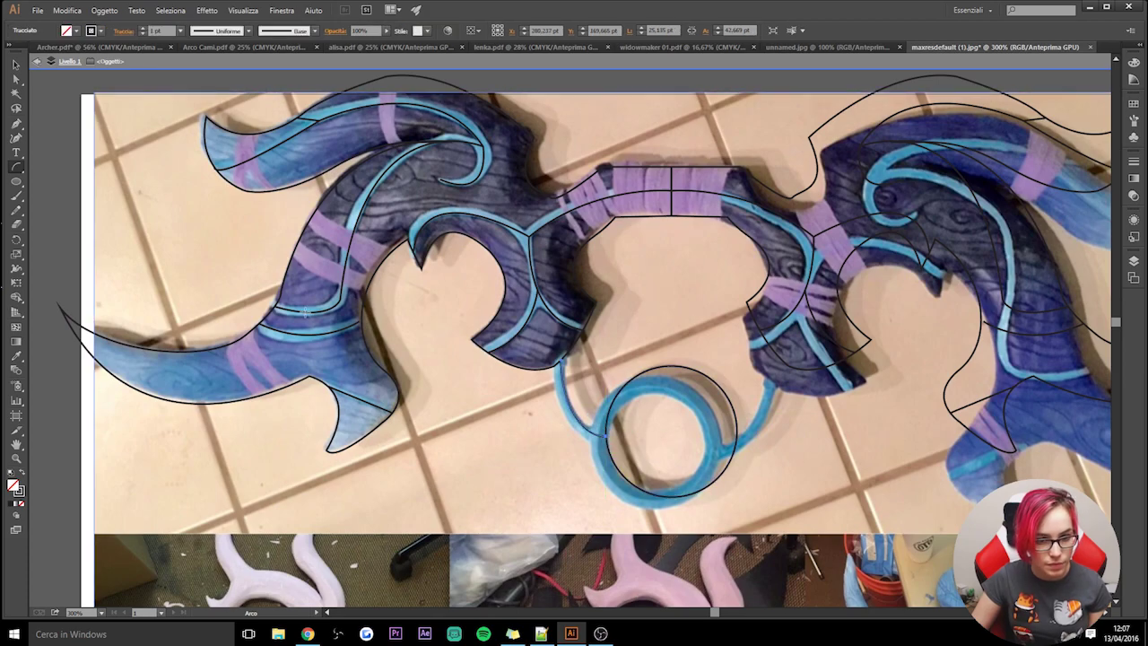
pyautogui.click(16, 65)
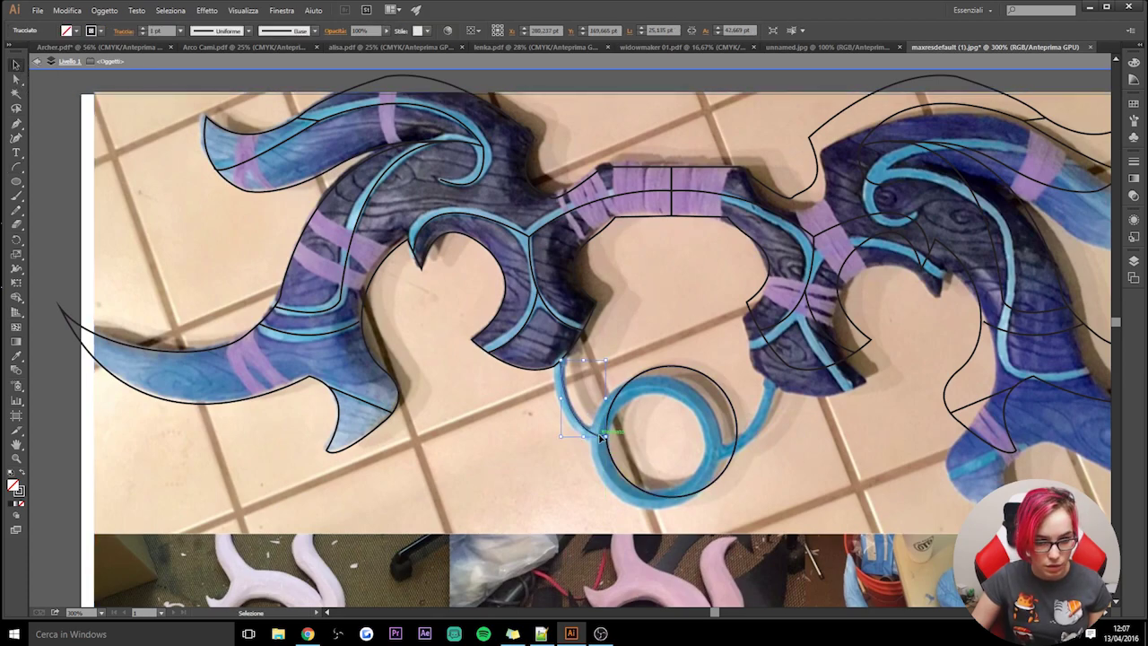
pyautogui.moveTo(599, 437); pyautogui.dragTo(587, 368)
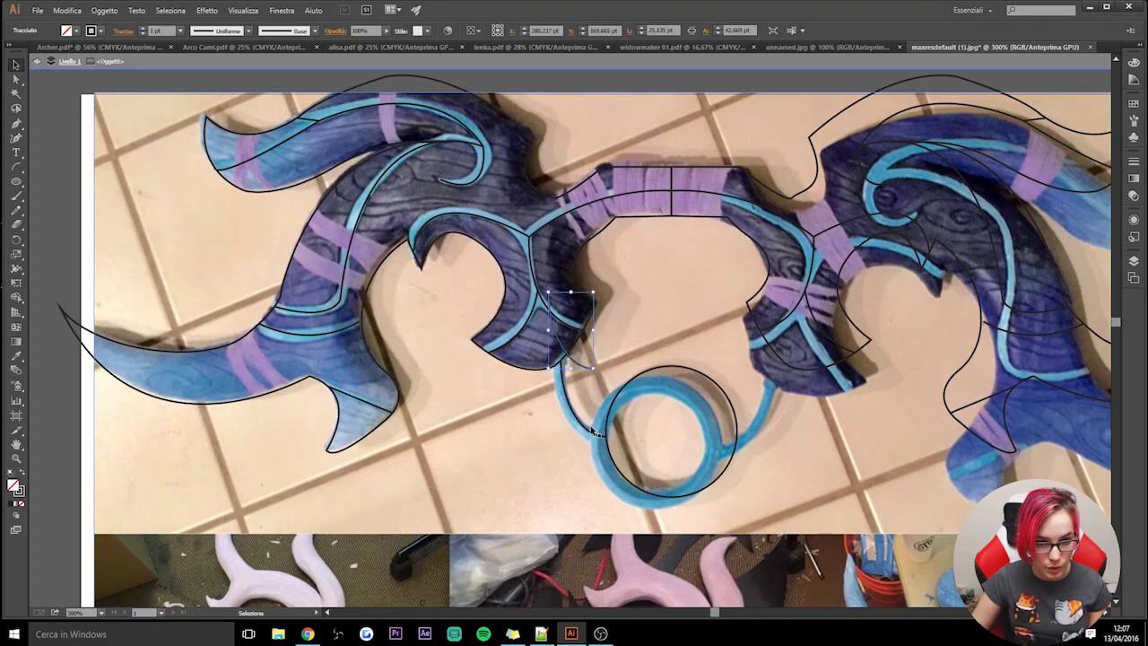
# - Make a mirrored copy of the arc and place it on the right side
pyautogui.rightClick(569, 361)
pyautogui.moveTo(606, 528)
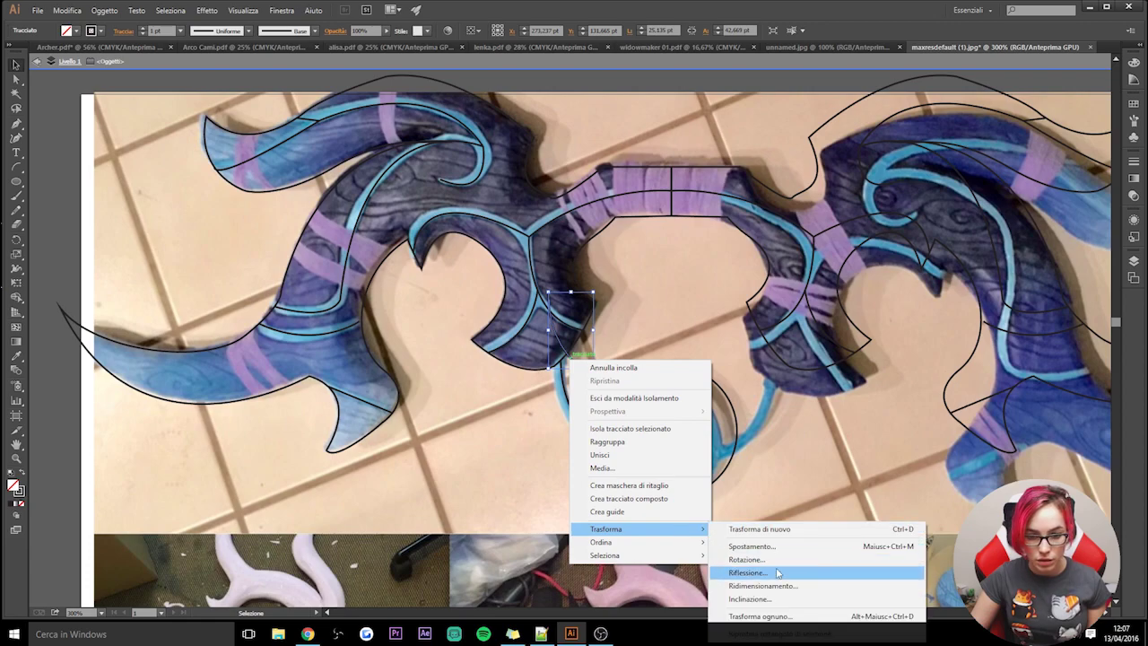
pyautogui.click(777, 573)
pyautogui.click(578, 390)
pyautogui.moveTo(592, 355); pyautogui.dragTo(770, 420)
pyautogui.click(830, 459)
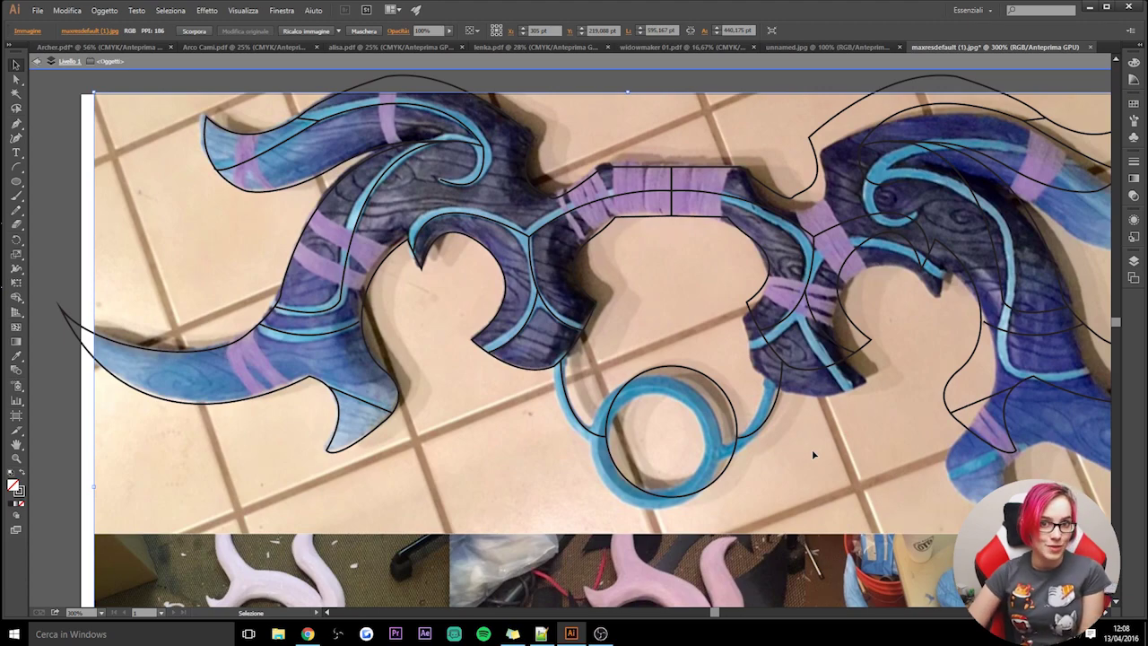
# - Delete the reference photo and marquee-select all the traced paths
pyautogui.hotkey('ctrl', 'shift', ']')
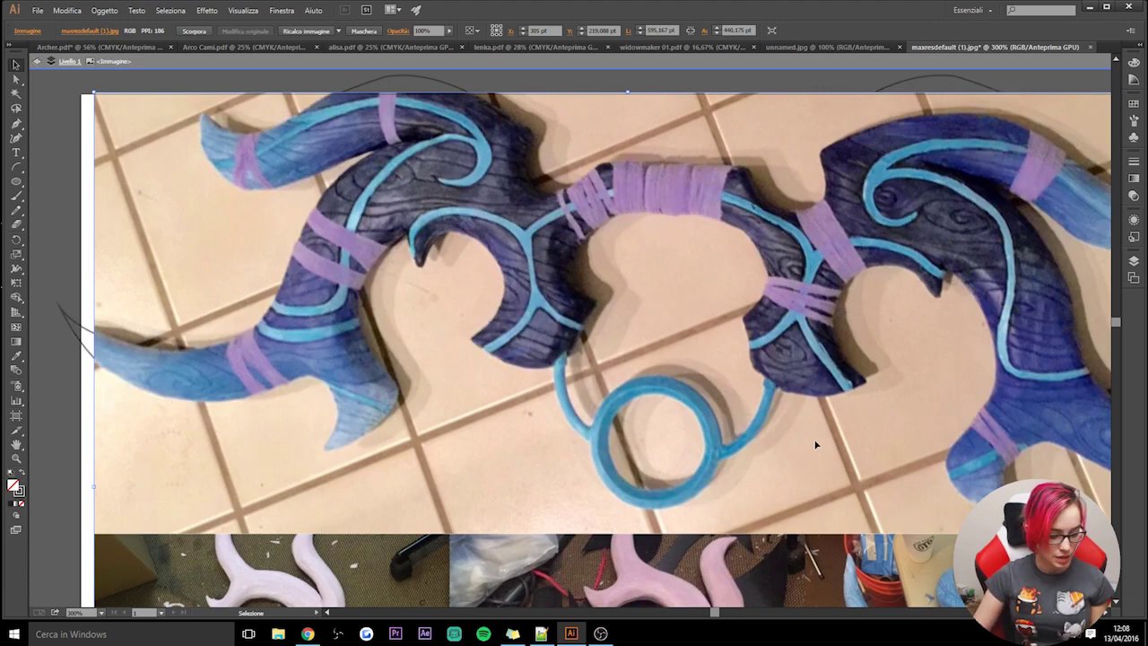
pyautogui.press('Delete')
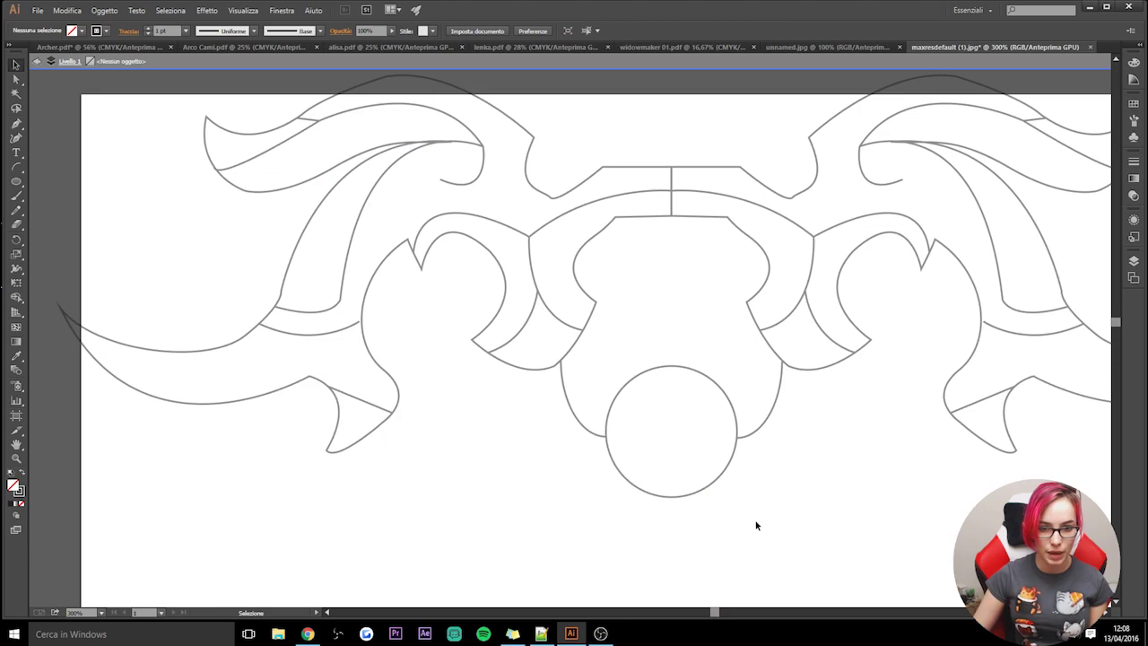
pyautogui.doubleClick(752, 517)
pyautogui.moveTo(1050, 475); pyautogui.dragTo(347, 179)
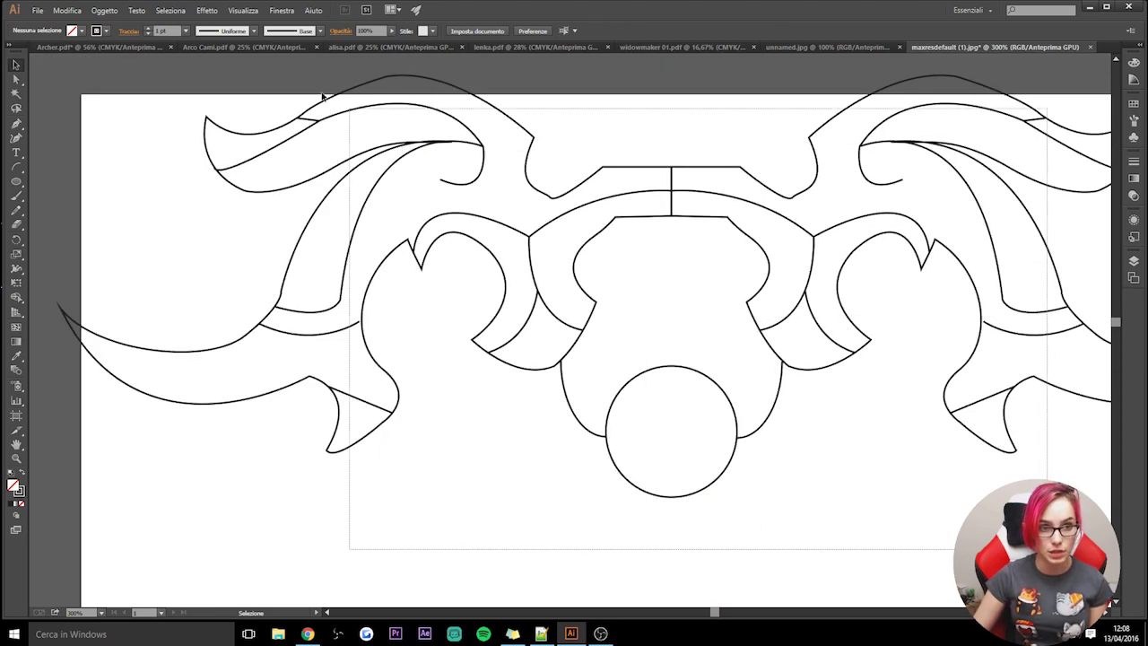
# - Group the selected outline paths, undoing an accidental join along the way
pyautogui.rightClick(582, 241)
pyautogui.click(631, 310)
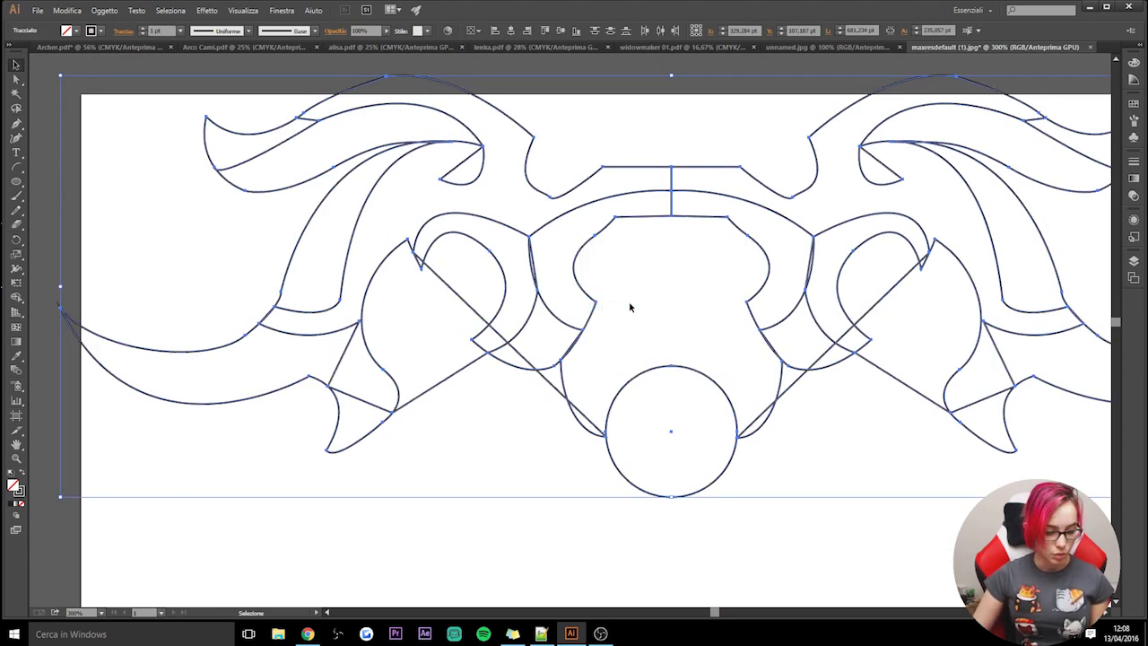
pyautogui.press('a')
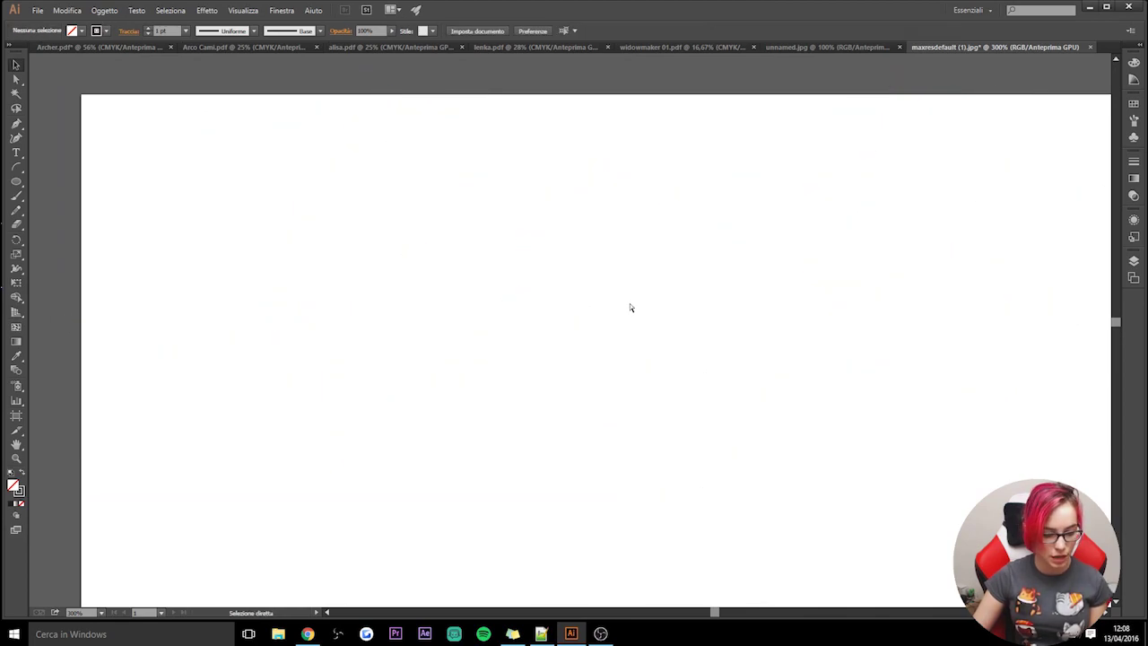
pyautogui.hotkey('ctrl', 'z')
pyautogui.press('v')
pyautogui.rightClick(750, 442)
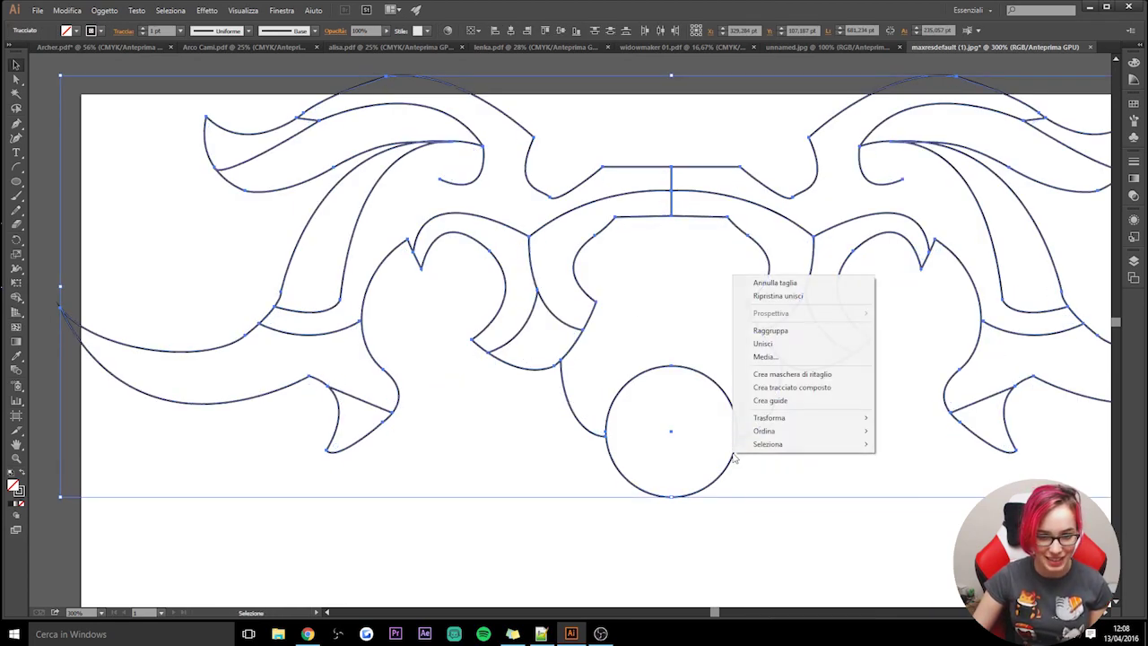
pyautogui.rightClick(732, 456)
pyautogui.click(834, 335)
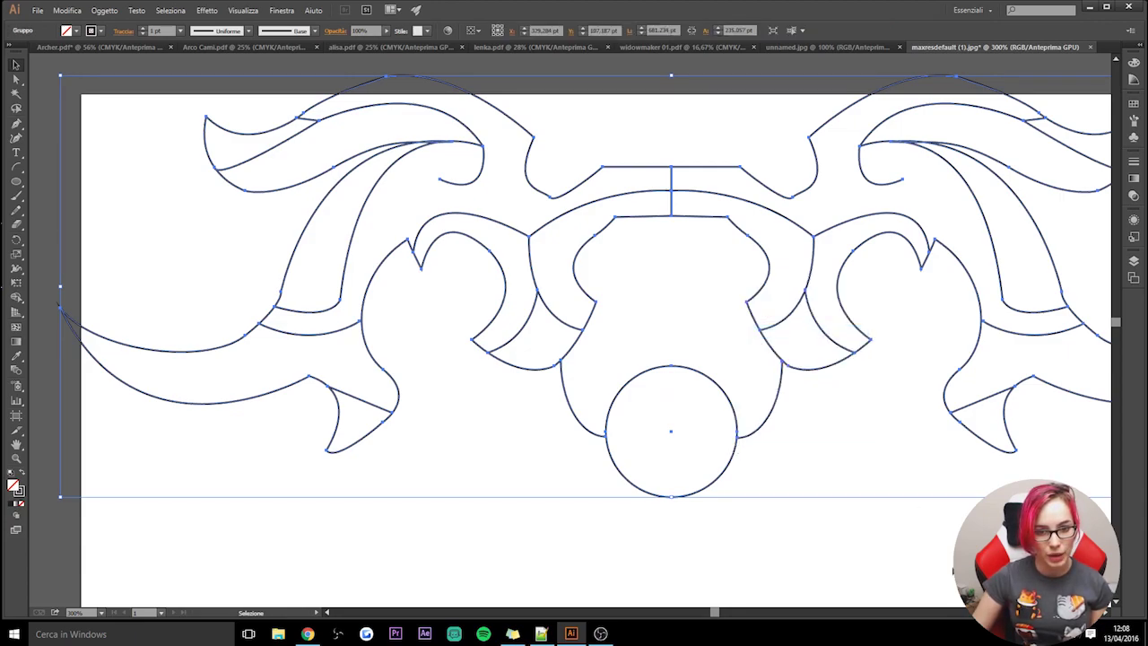
pyautogui.click(692, 405)
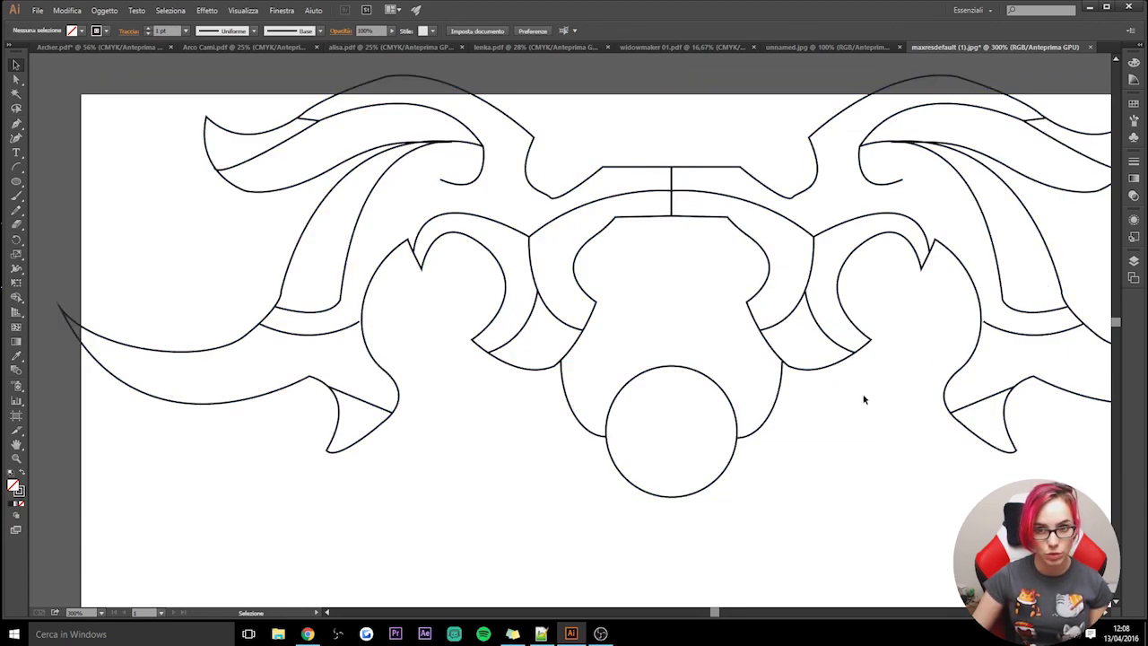
# - Move the grouped ornament lower on the page and zoom out to see the whole artboard
pyautogui.moveTo(580, 349)
pyautogui.mouseDown()
pyautogui.moveTo(671, 345)
pyautogui.moveTo(656, 293)
pyautogui.mouseUp()
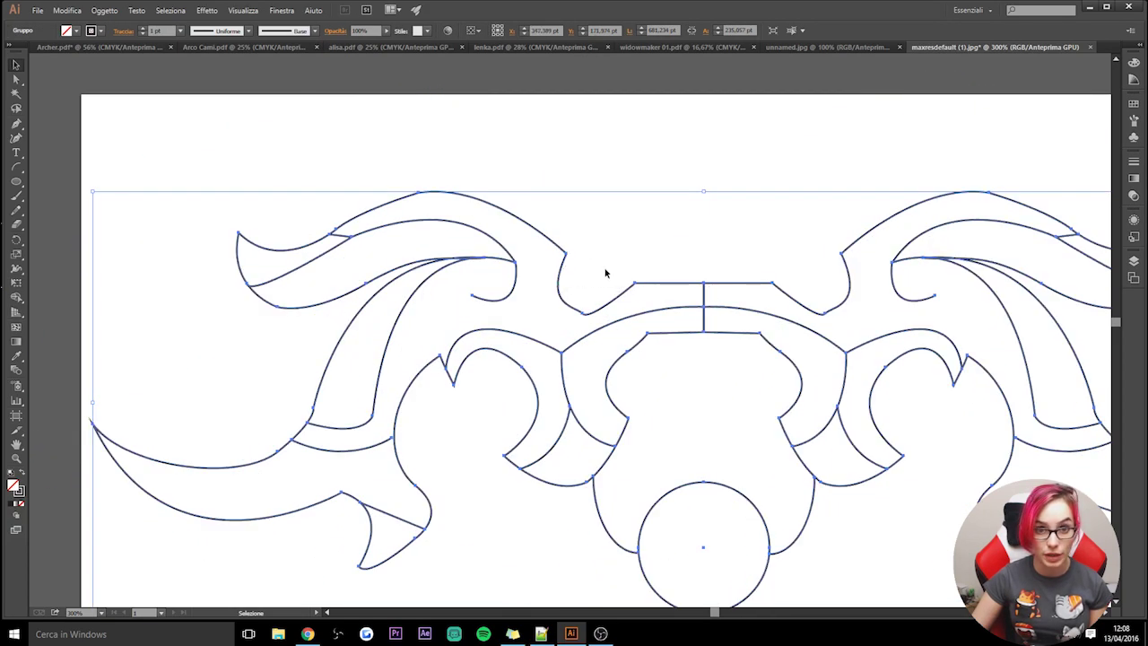
pyautogui.click(702, 527)
pyautogui.scroll(-1, 703, 524)
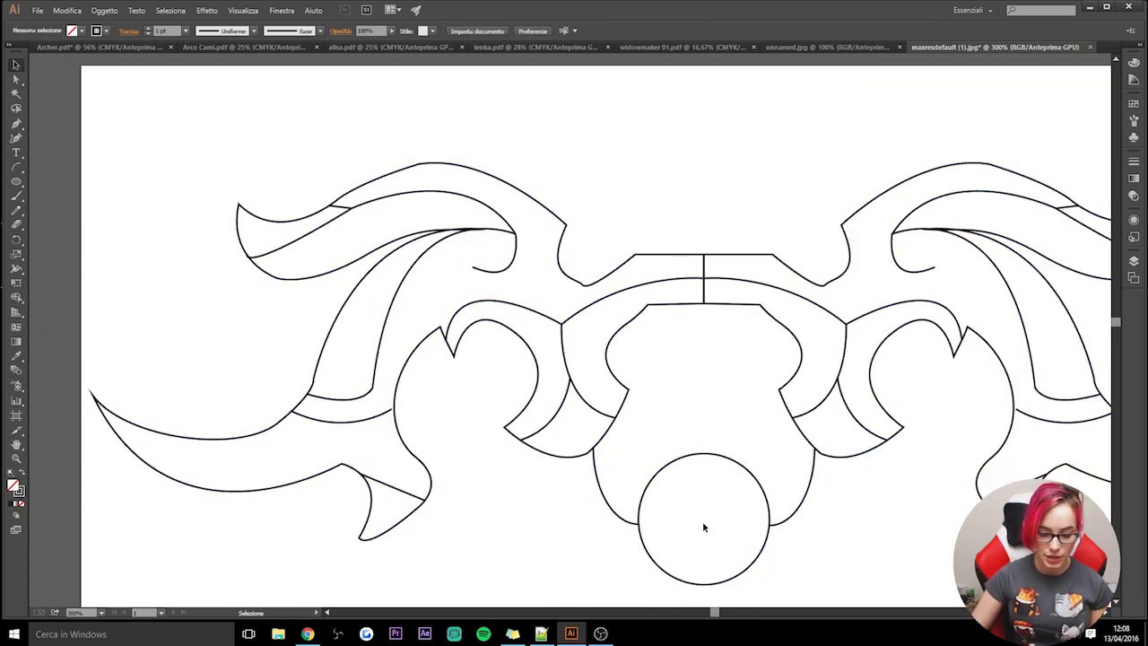
pyautogui.click(101, 613)
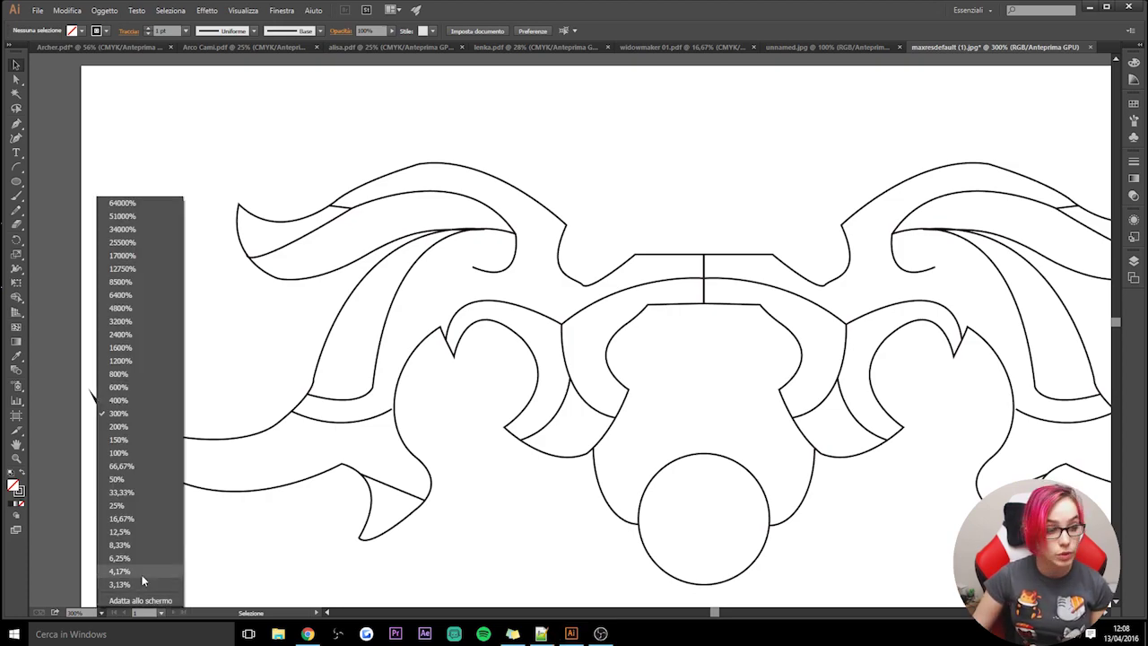
pyautogui.click(123, 452)
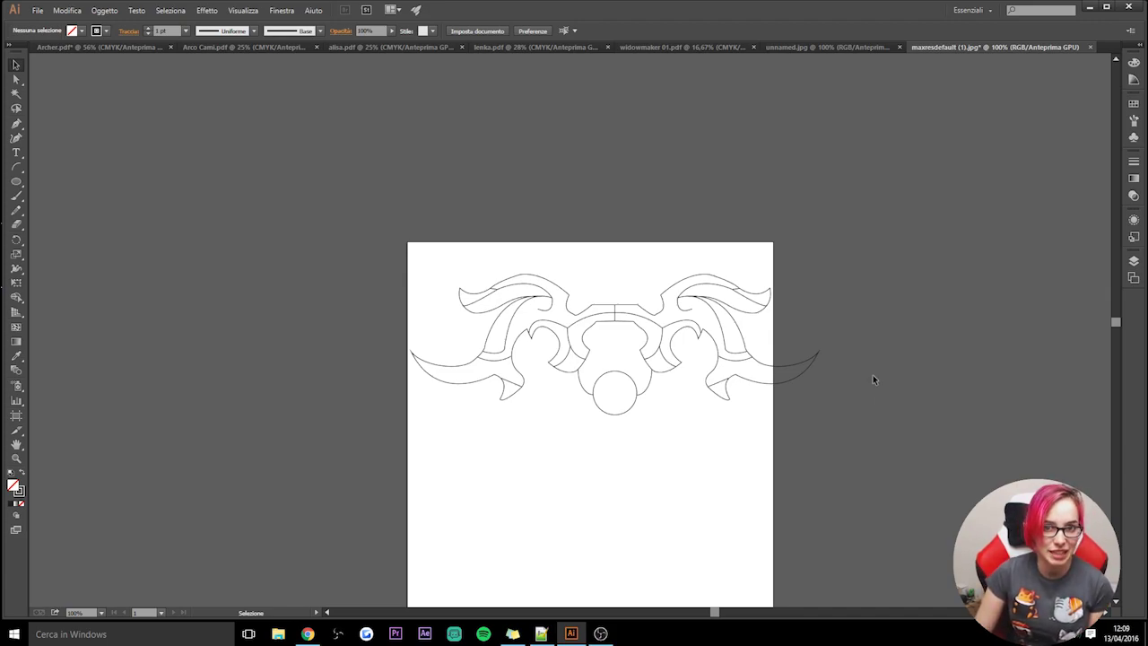
pyautogui.moveTo(816, 434); pyautogui.dragTo(423, 274)
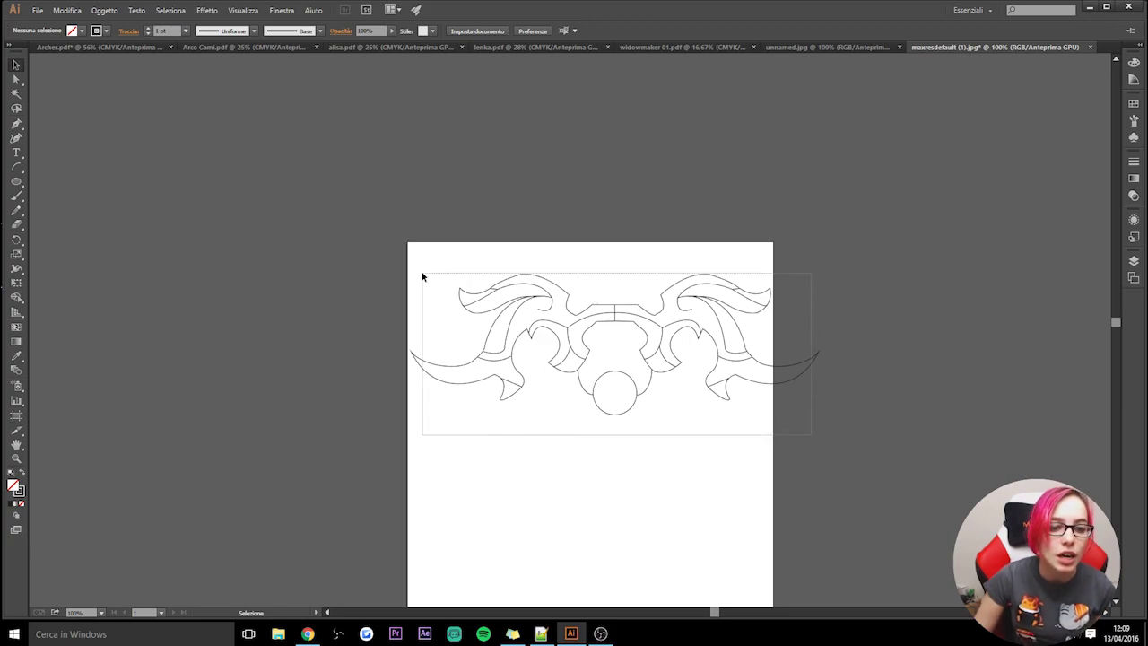
pyautogui.click(876, 429)
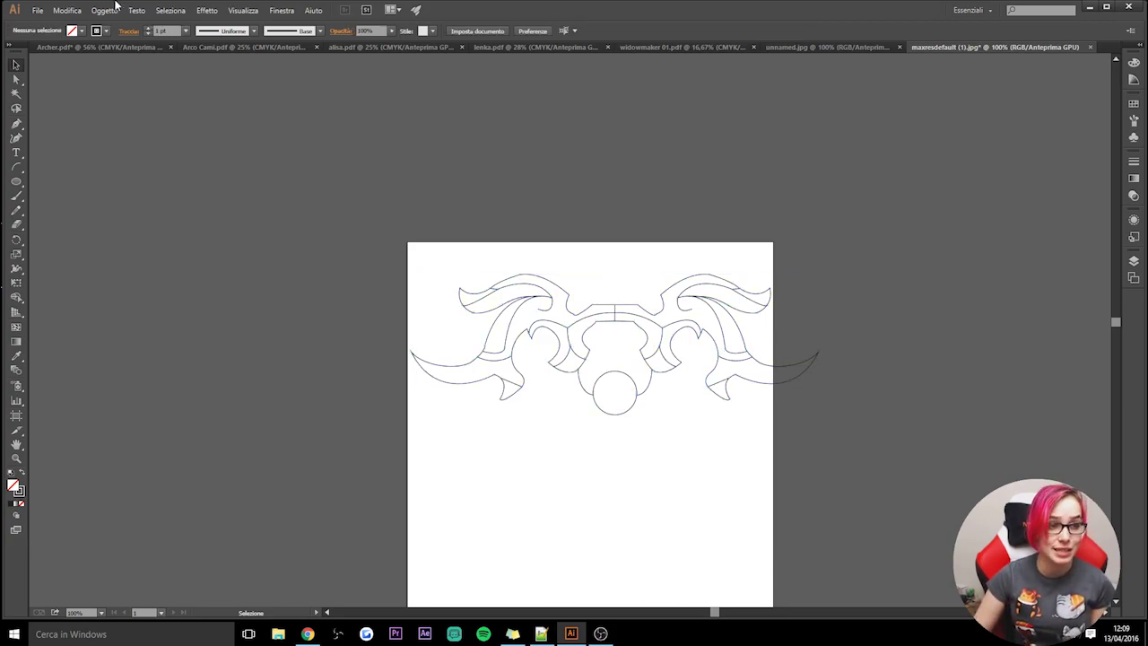
# - Create a new 1400 mm by 60 cm document, then select the artwork back in the bow file
pyautogui.click(38, 10)
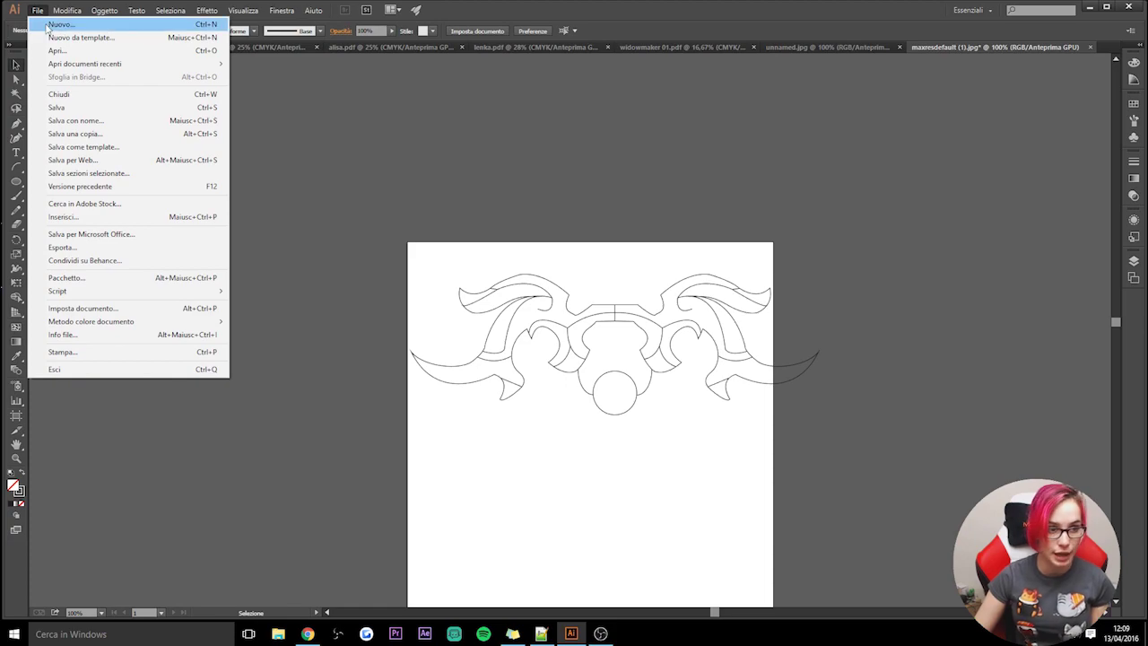
pyautogui.click(56, 25)
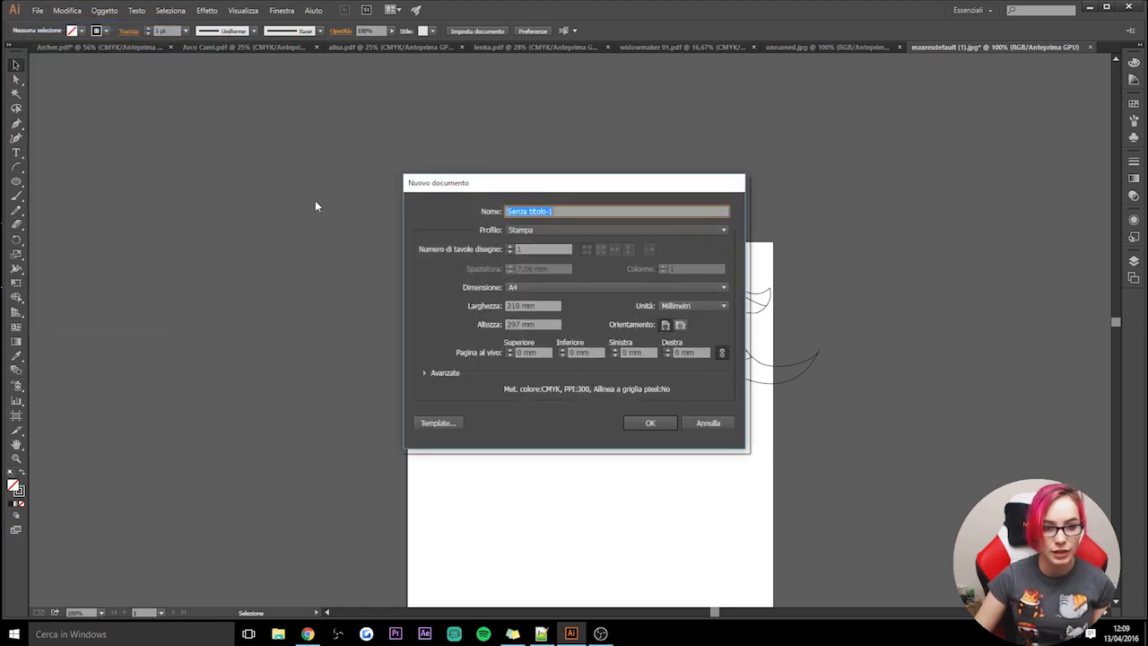
pyautogui.click(519, 306)
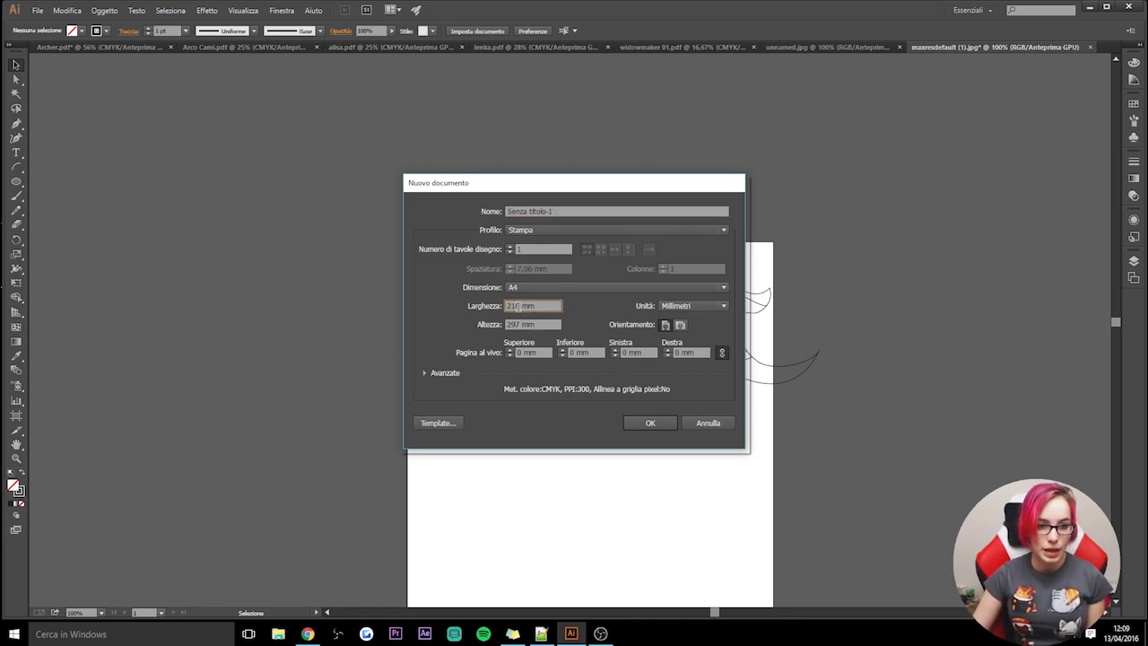
pyautogui.moveTo(521, 306); pyautogui.dragTo(501, 308)
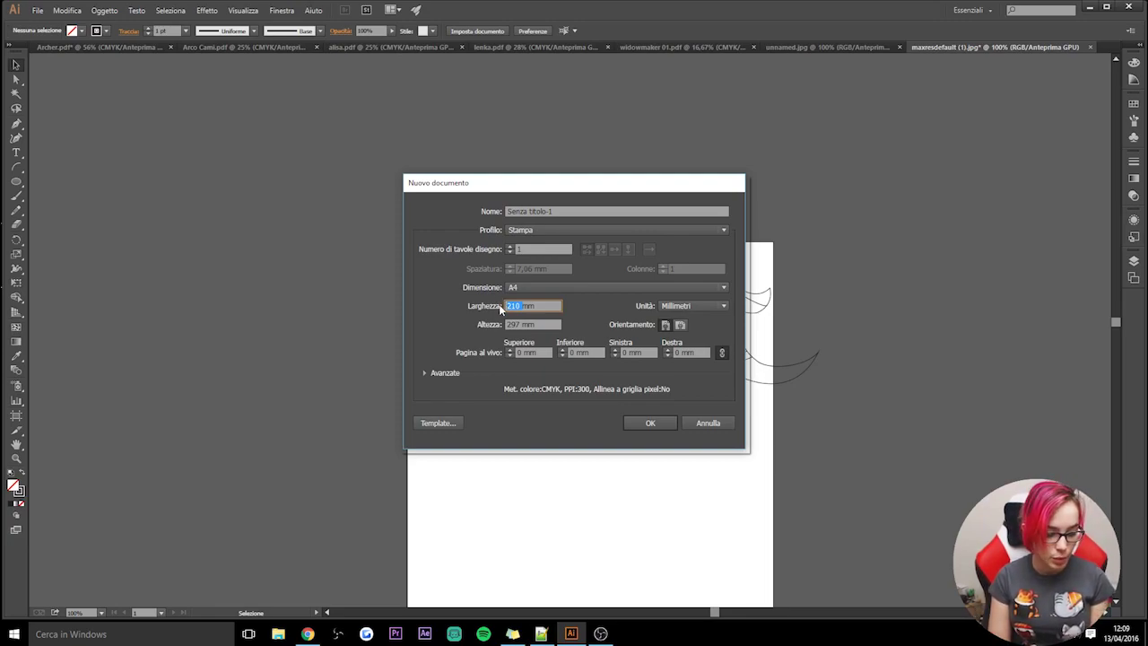
pyautogui.write('1')
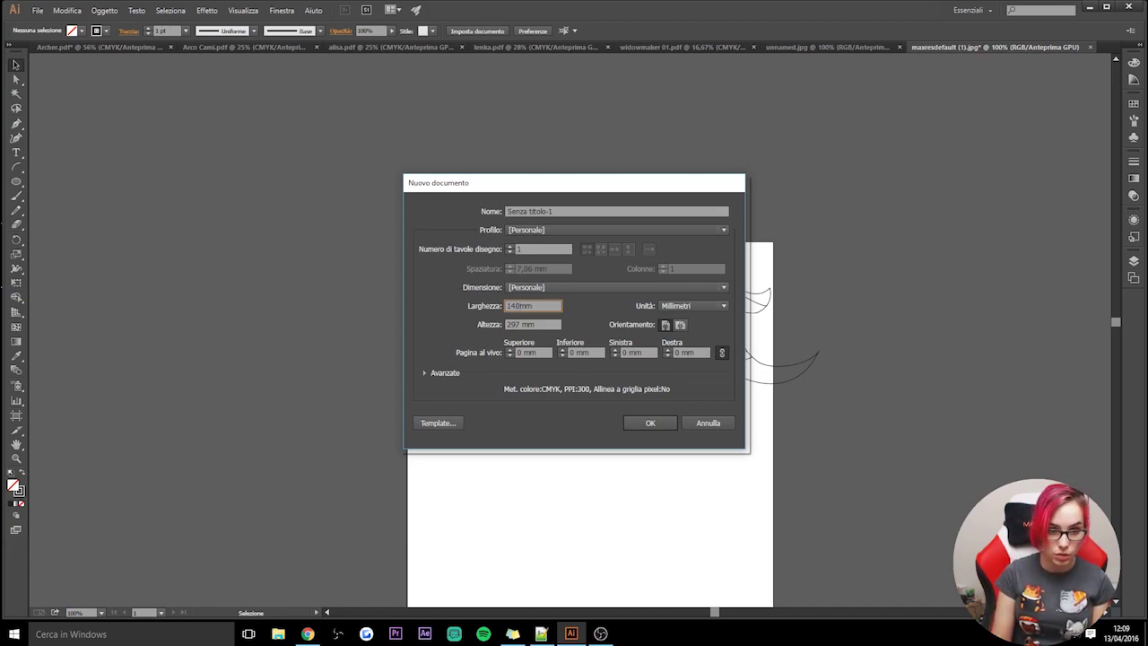
pyautogui.write('0')
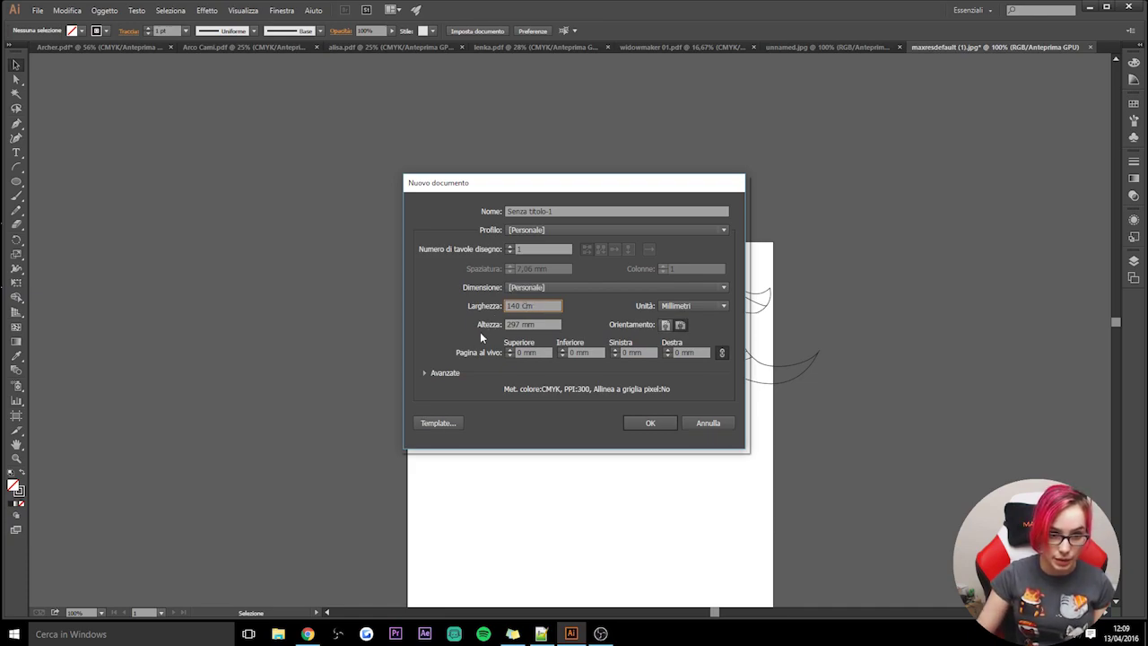
pyautogui.press('Tab')
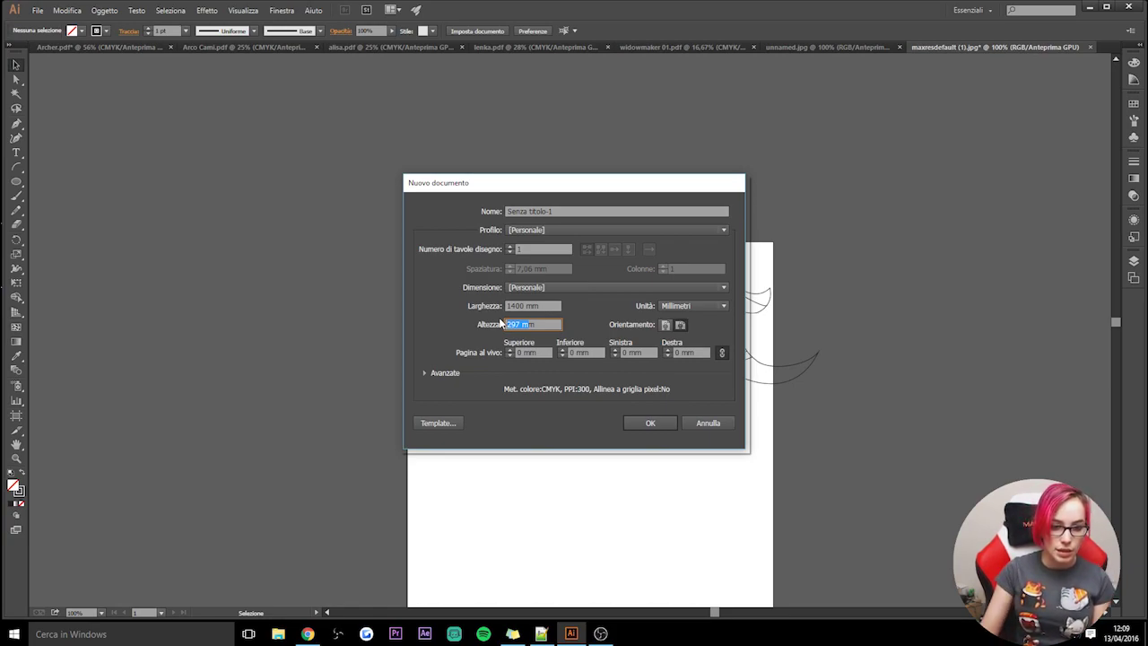
pyautogui.write('60 m')
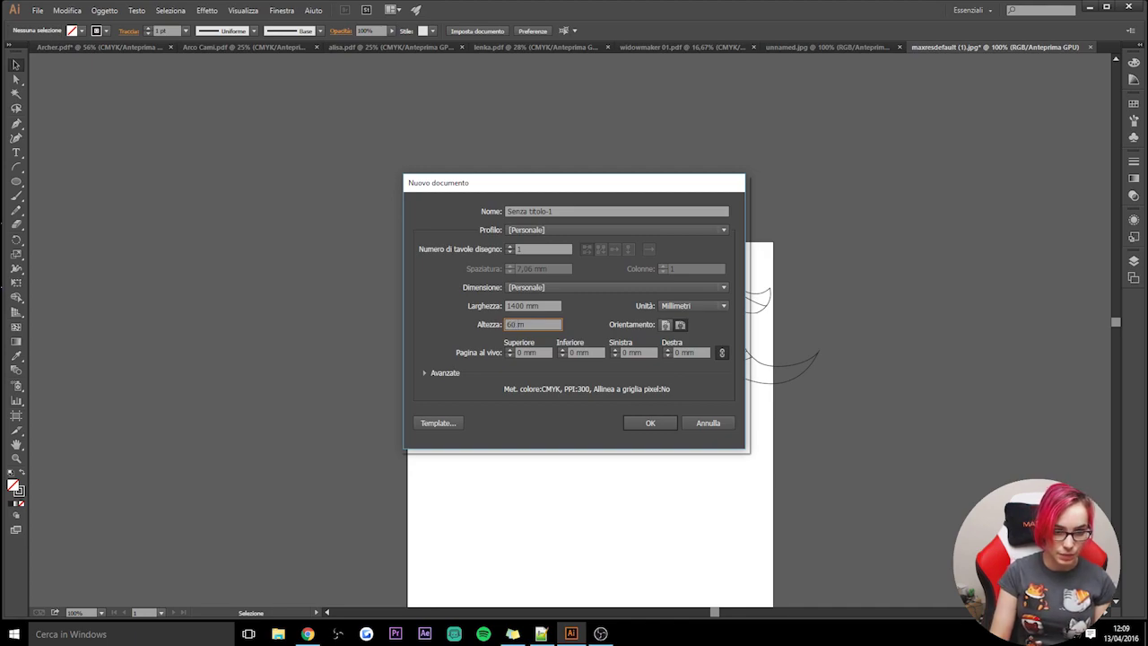
pyautogui.press('BackSpace')
pyautogui.write('Cm')
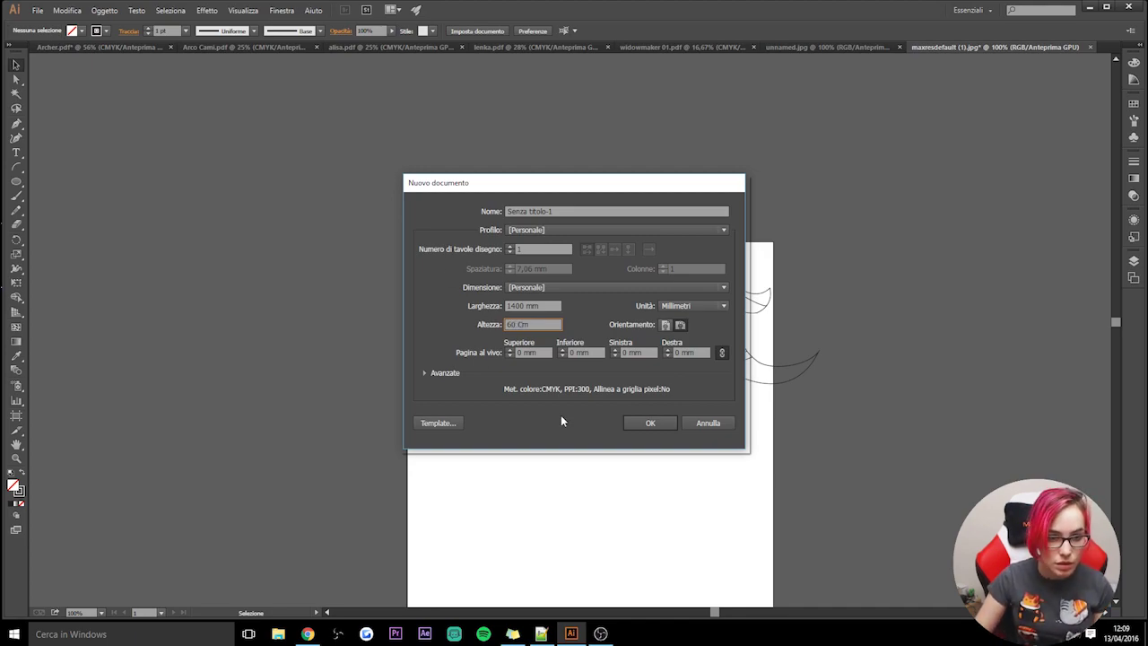
pyautogui.click(650, 423)
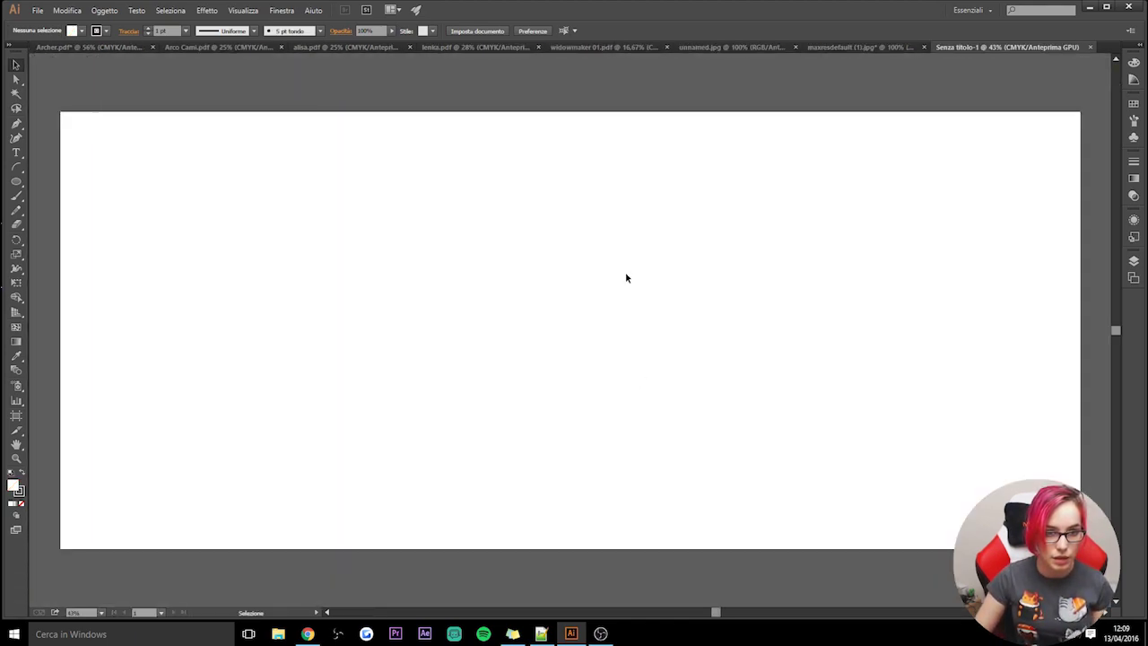
pyautogui.click(867, 47)
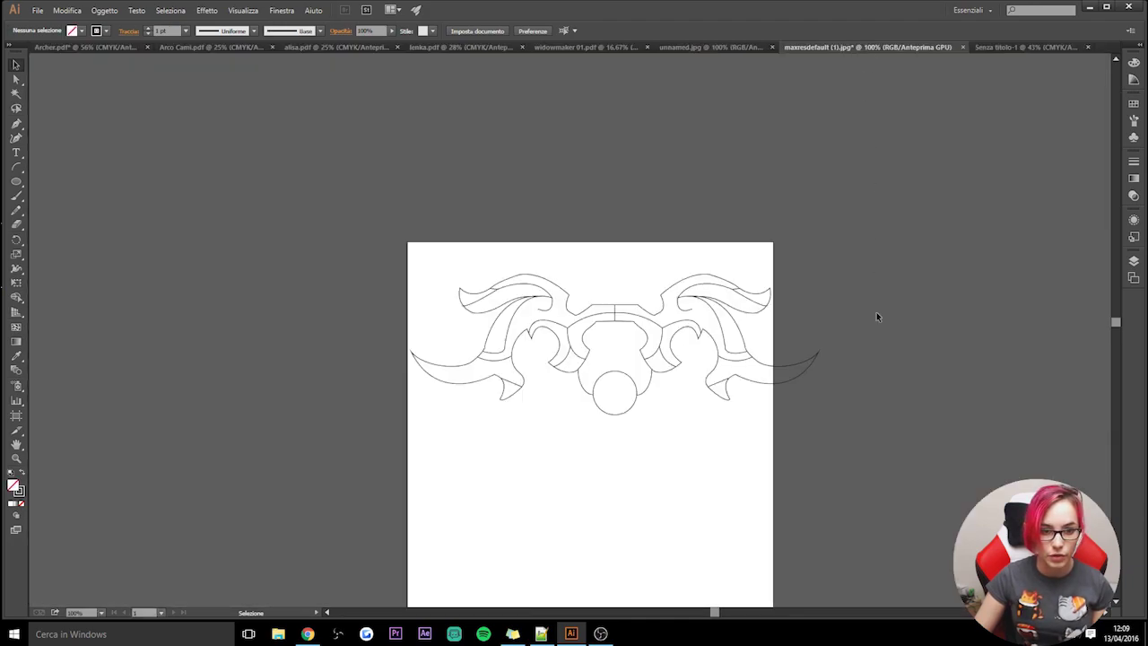
pyautogui.moveTo(887, 422); pyautogui.dragTo(495, 216)
# - Copy the ornament artwork and paste it into the Senza titolo-1 document
pyautogui.moveTo(851, 436); pyautogui.dragTo(459, 249)
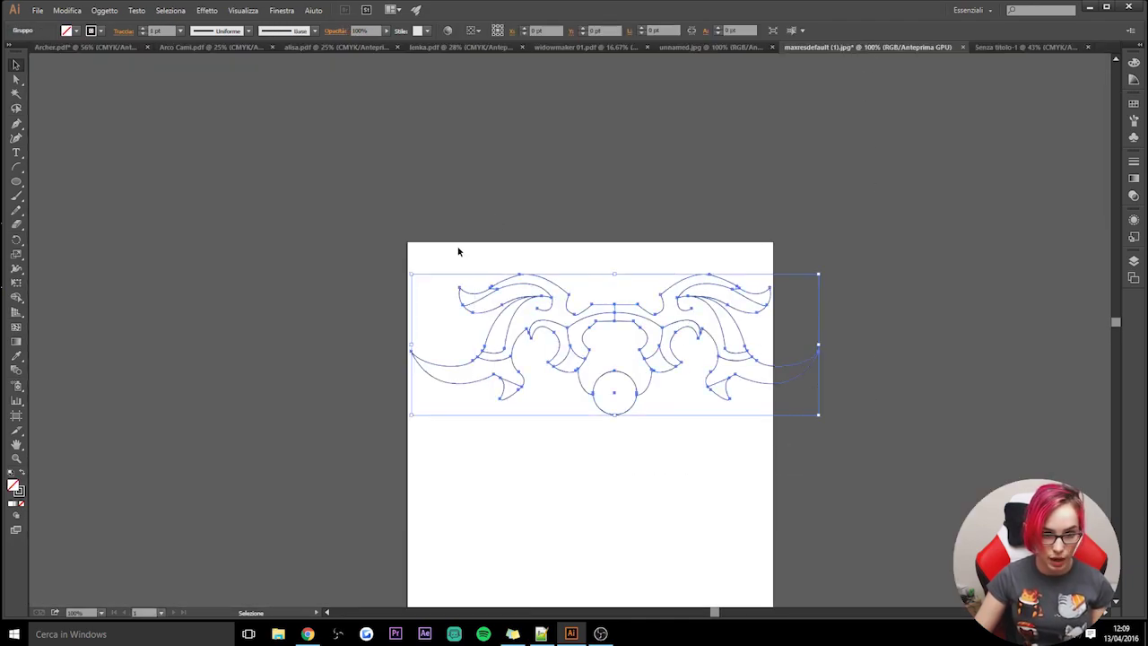
pyautogui.press('a')
pyautogui.hotkey('ctrl', 'c')
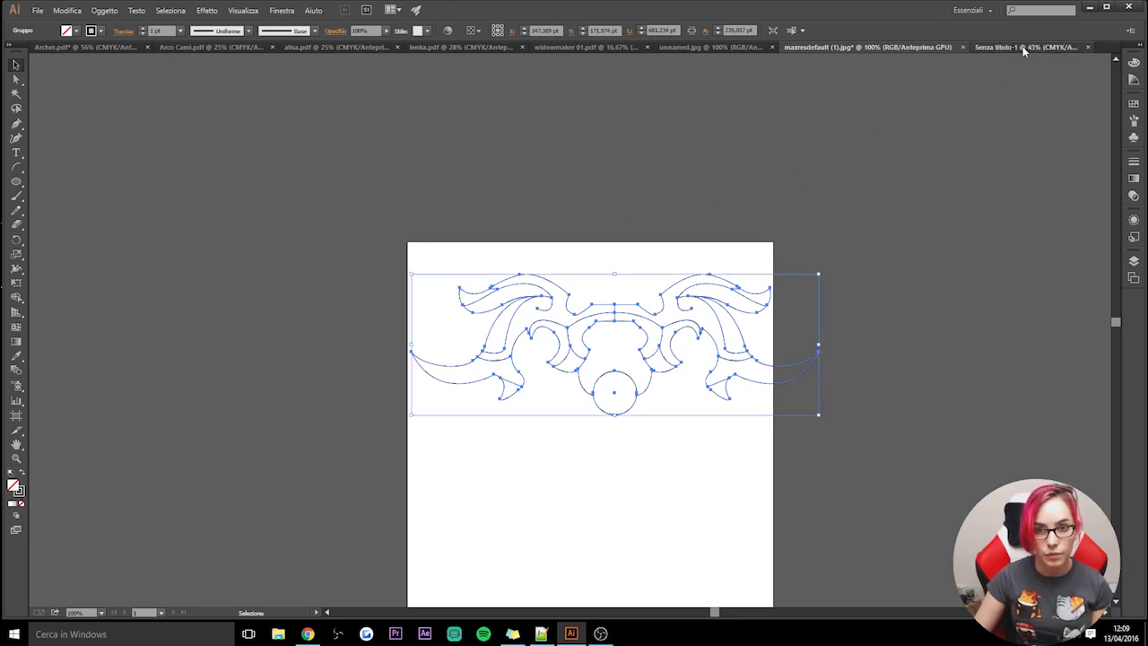
pyautogui.click(1020, 46)
pyautogui.hotkey('ctrl', 'v')
pyautogui.press('v')
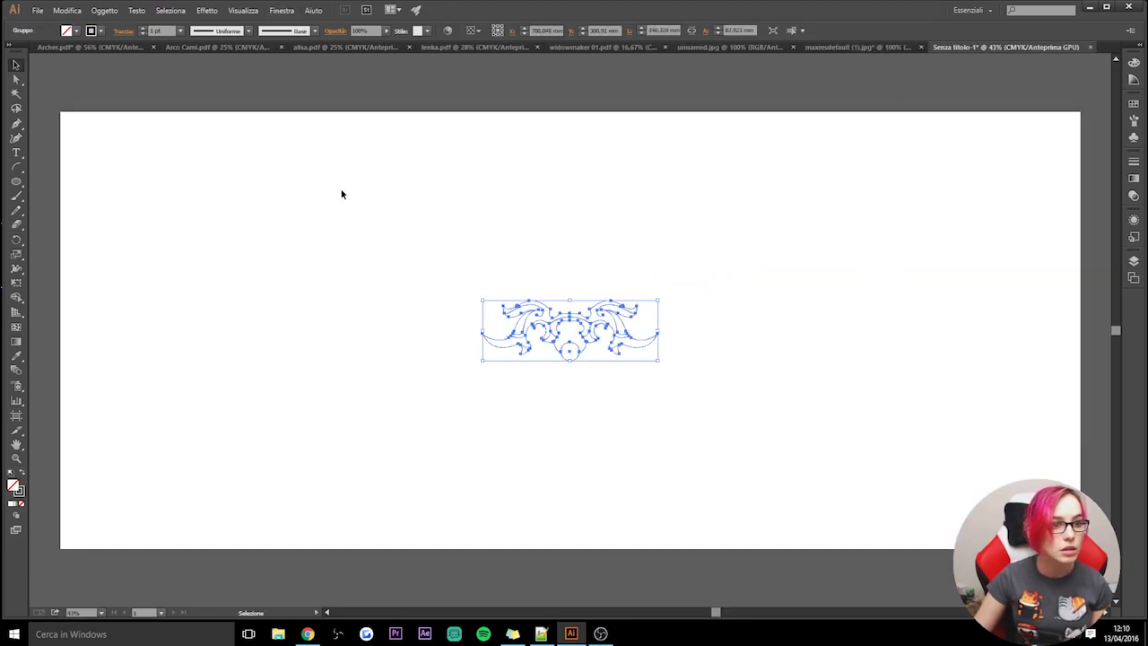
# - Show the rulers via Visualizza > Righelli > Mostra righelli
pyautogui.click(341, 192)
pyautogui.click(243, 10)
pyautogui.click(543, 277)
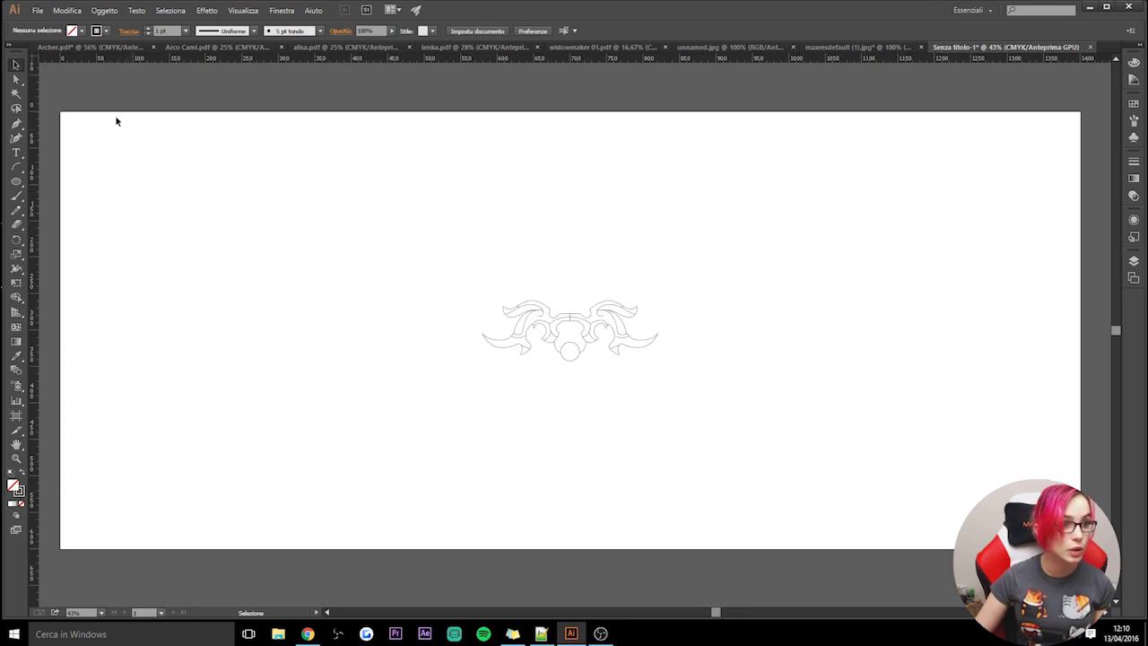
# - Drag two vertical guides from the ruler and scale the ornament to span between them
pyautogui.moveTo(33, 127); pyautogui.dragTo(131, 134)
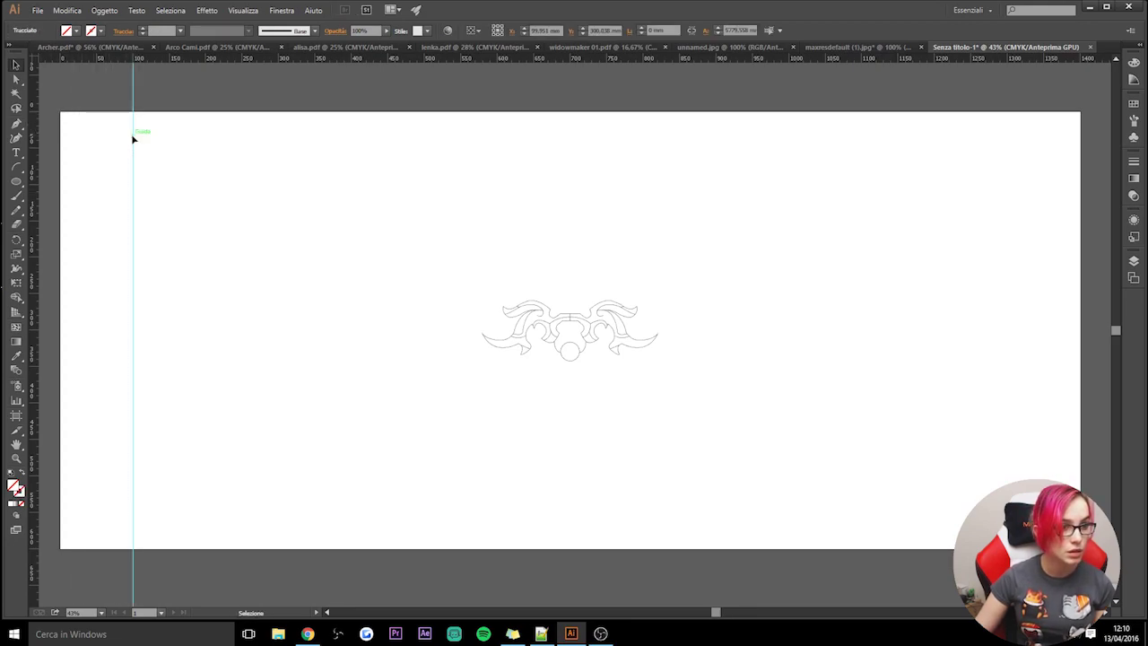
pyautogui.moveTo(36, 192)
pyautogui.mouseDown()
pyautogui.moveTo(768, 338)
pyautogui.moveTo(1008, 335)
pyautogui.mouseUp()
pyautogui.moveTo(597, 328)
pyautogui.mouseDown()
pyautogui.moveTo(212, 157)
pyautogui.moveTo(242, 177)
pyautogui.mouseUp()
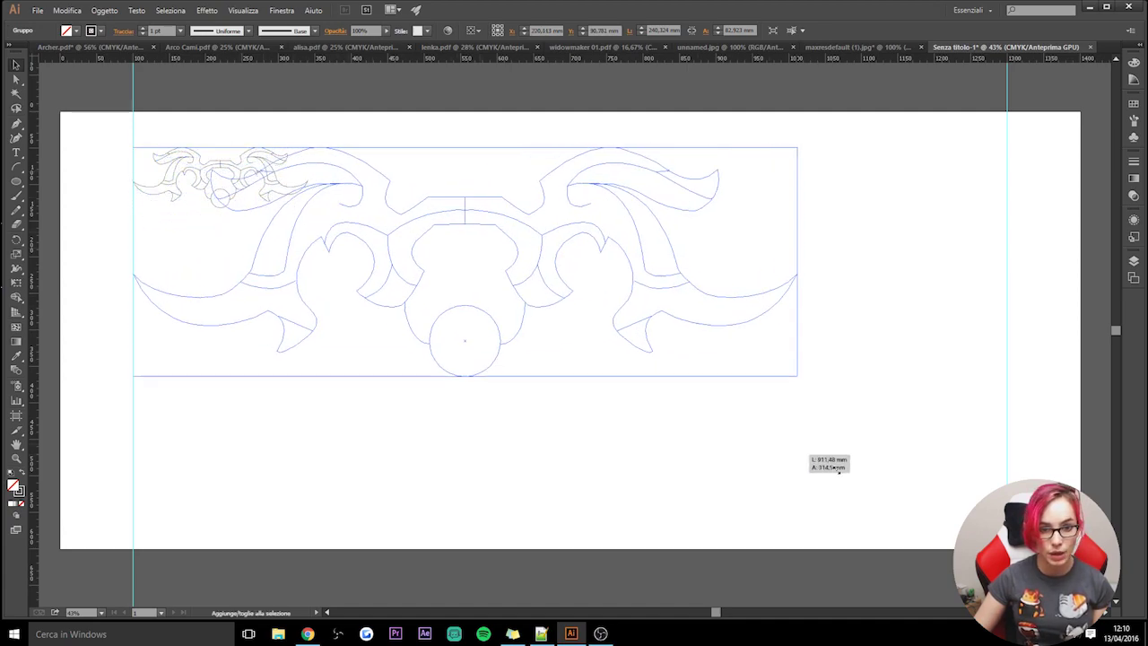
pyautogui.moveTo(522, 326); pyautogui.dragTo(1007, 448)
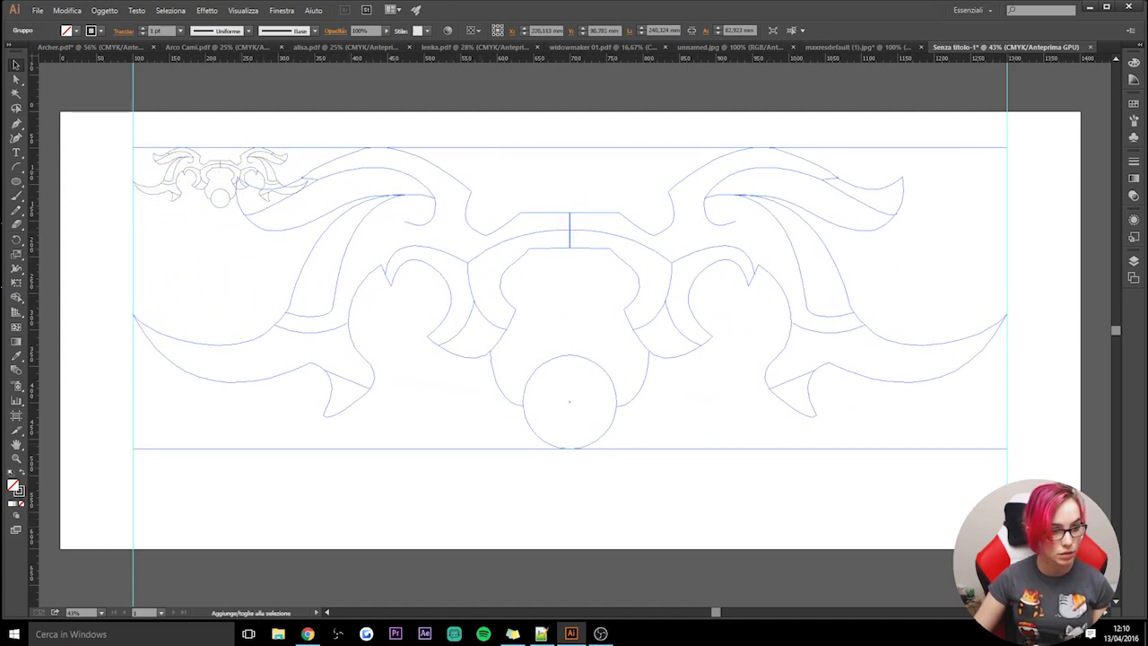
# - Deselect the enlarged bow ornament, leaving it between the two guides
pyautogui.hotkey('ctrl', 'shift', 'a')
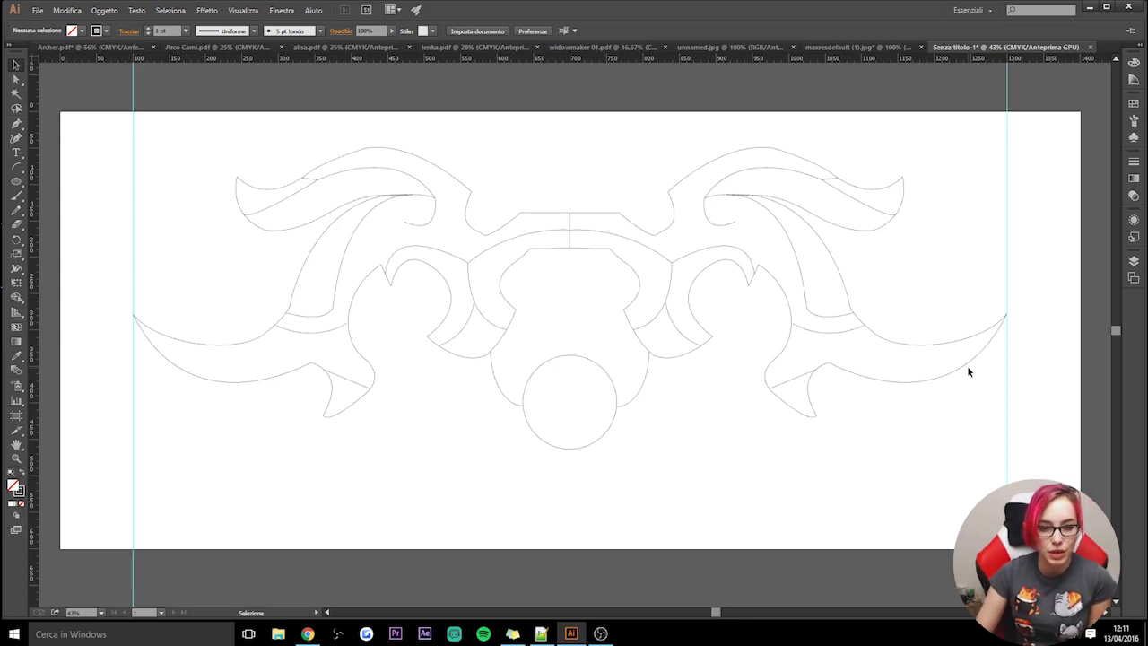
# - Give the whole enlarged bow outline an 8 pt black stroke, then deselect it
pyautogui.moveTo(969, 505); pyautogui.dragTo(239, 175)
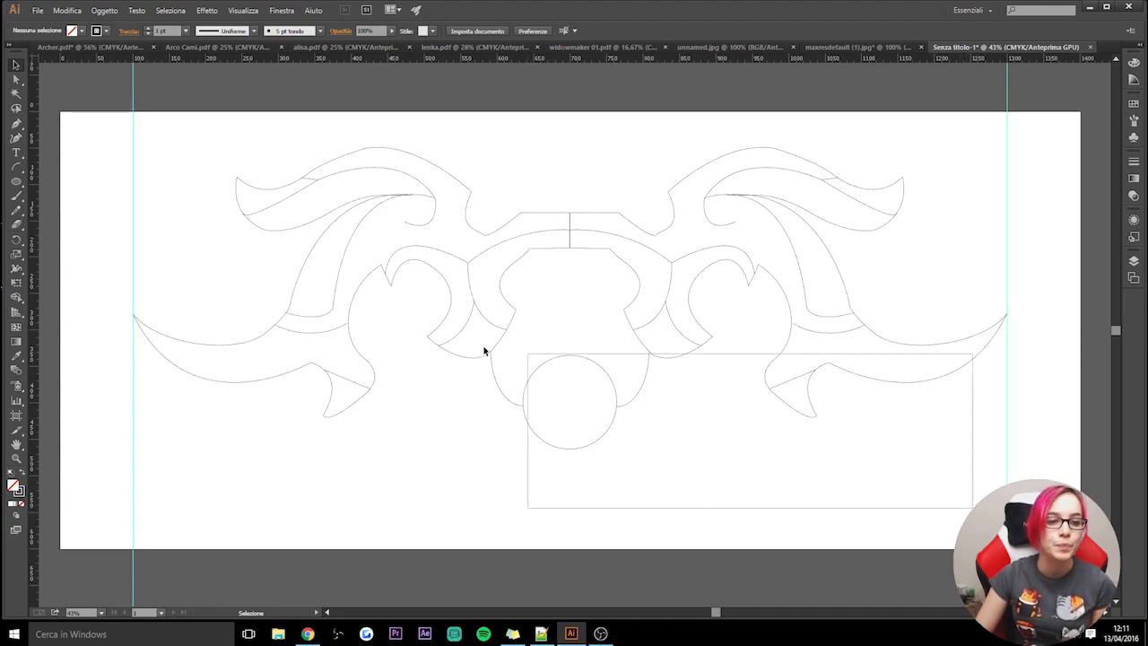
pyautogui.click(149, 28)
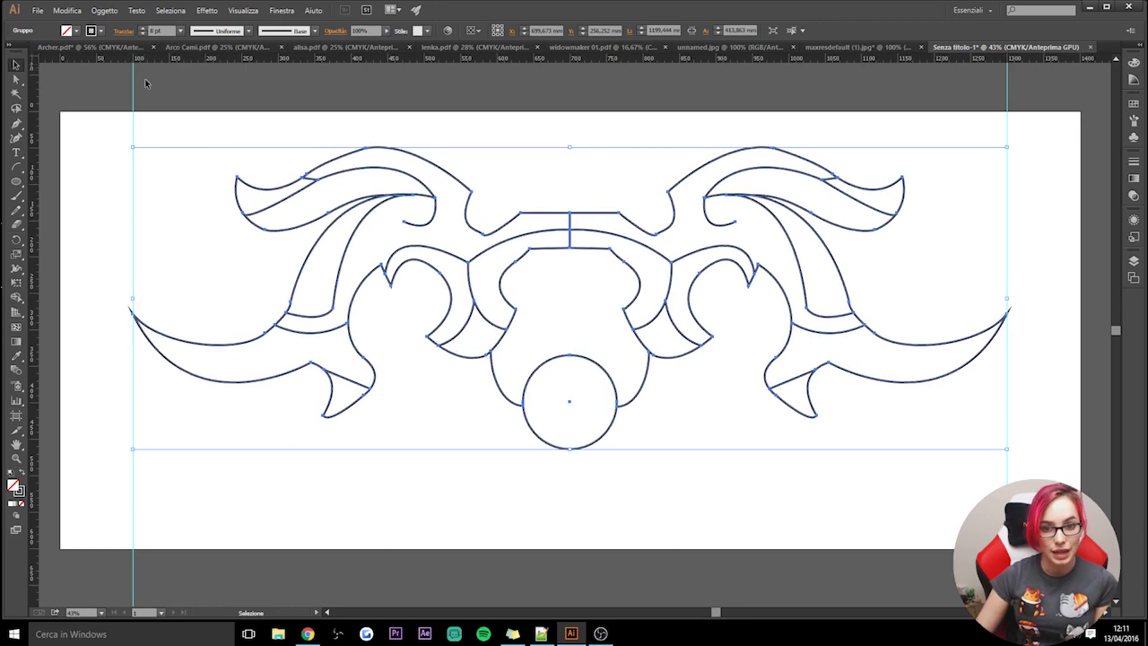
pyautogui.click(167, 170)
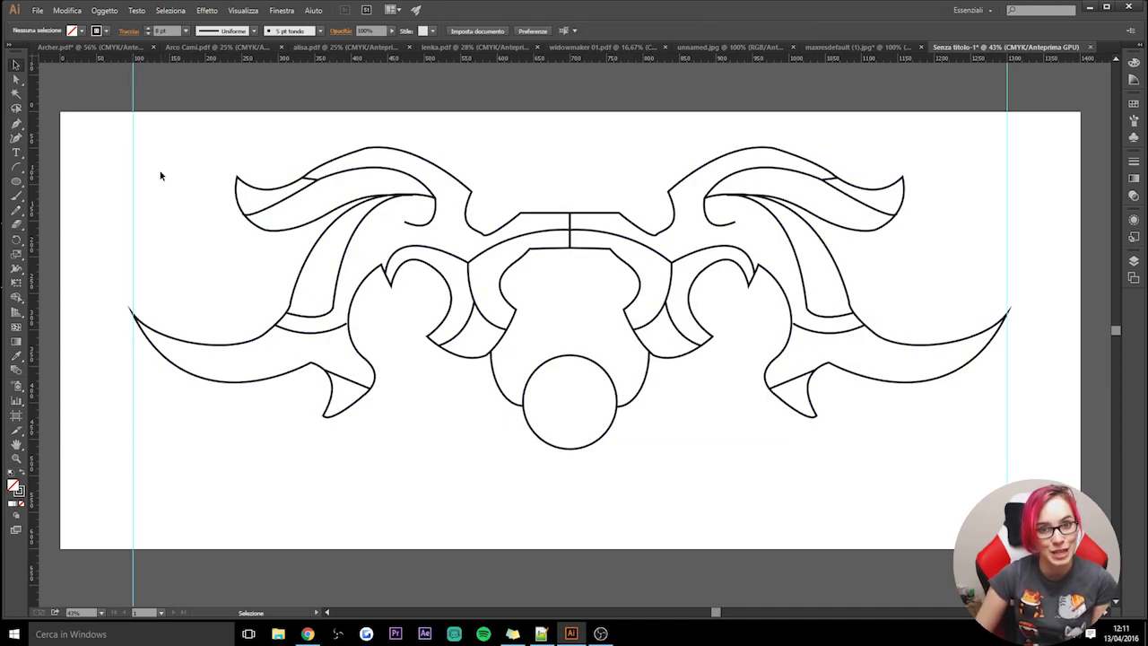
pyautogui.click(37, 9)
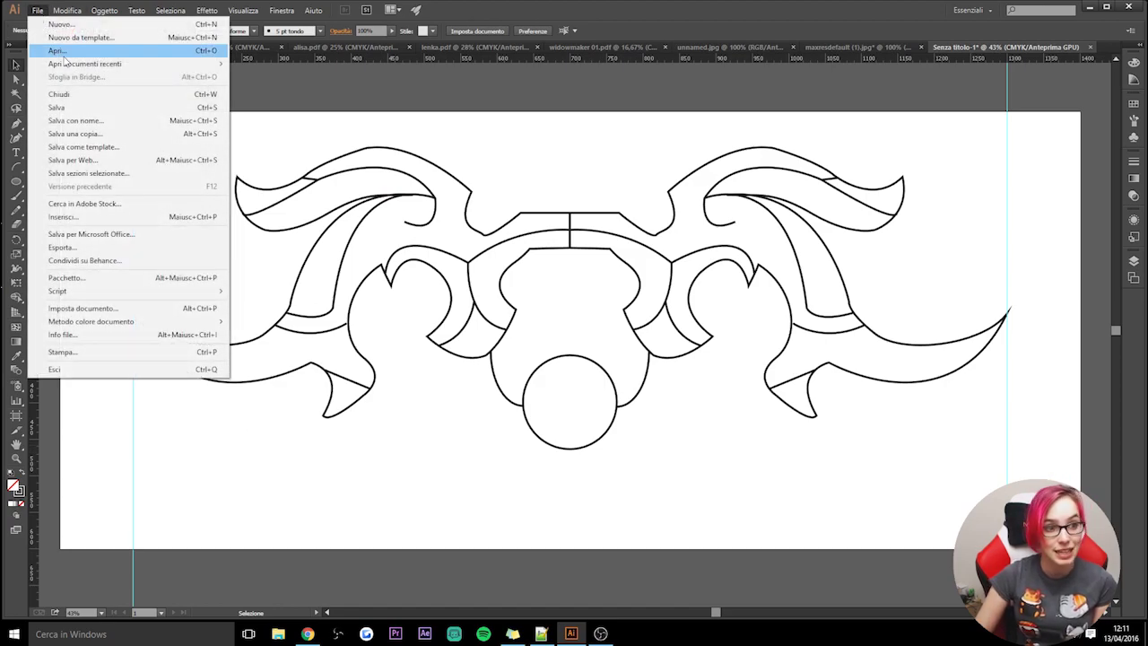
# - Save the drawing as Adobe PDF 'ARCO KINDRED' on the Desktop with default PDF options
pyautogui.click(89, 109)
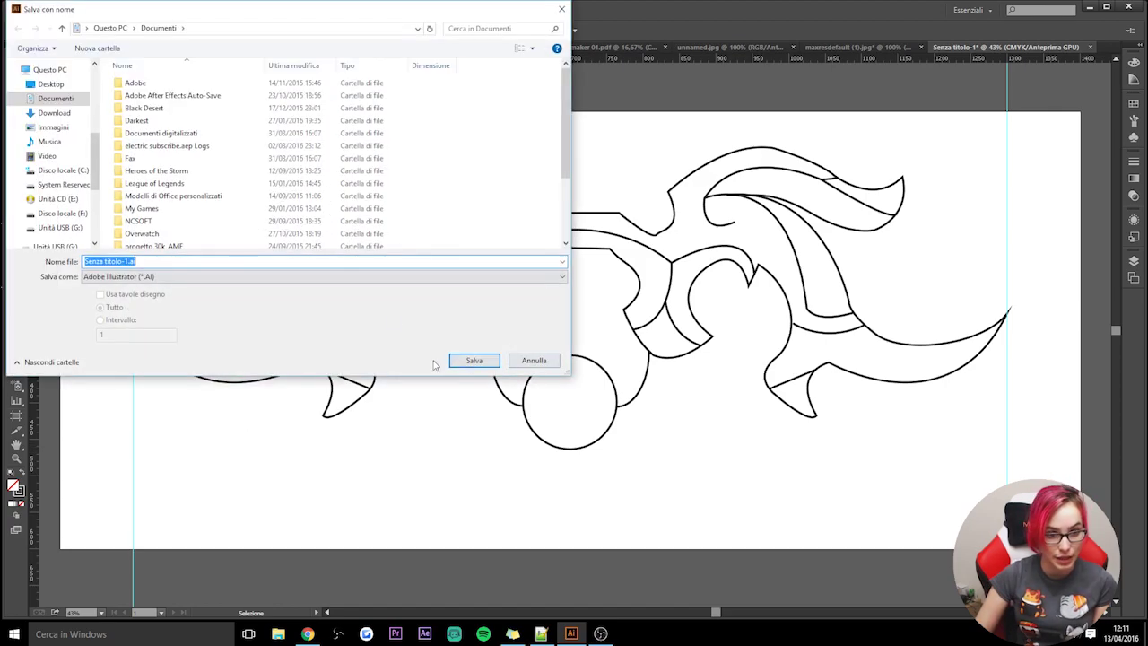
pyautogui.click(314, 276)
pyautogui.click(294, 299)
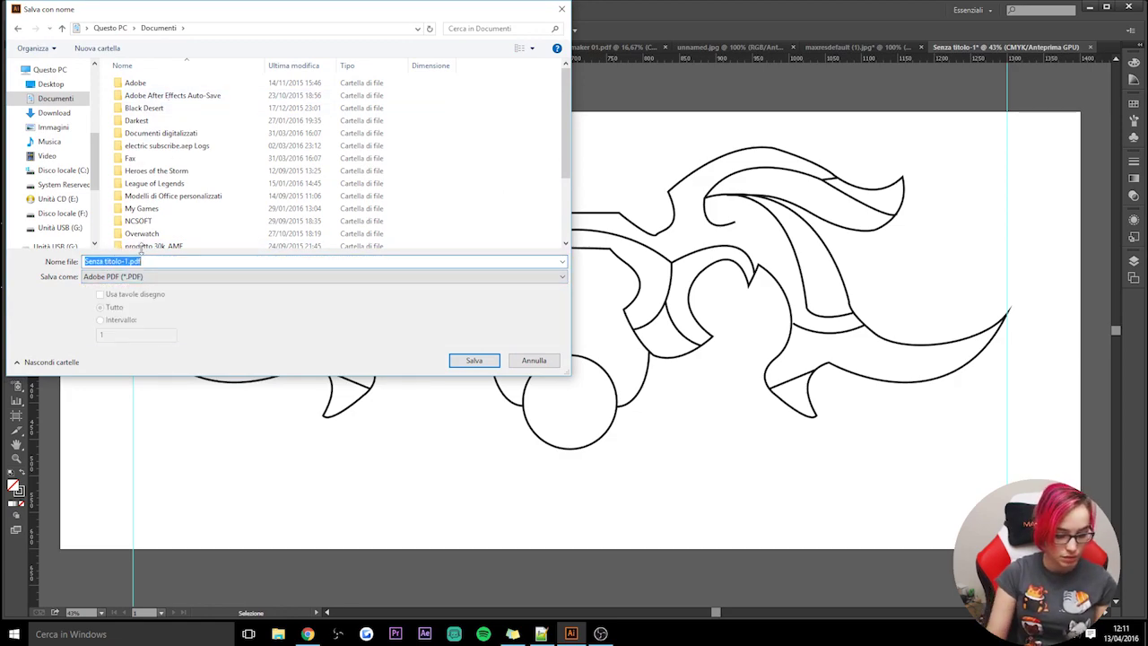
pyautogui.write('ARCO KIN')
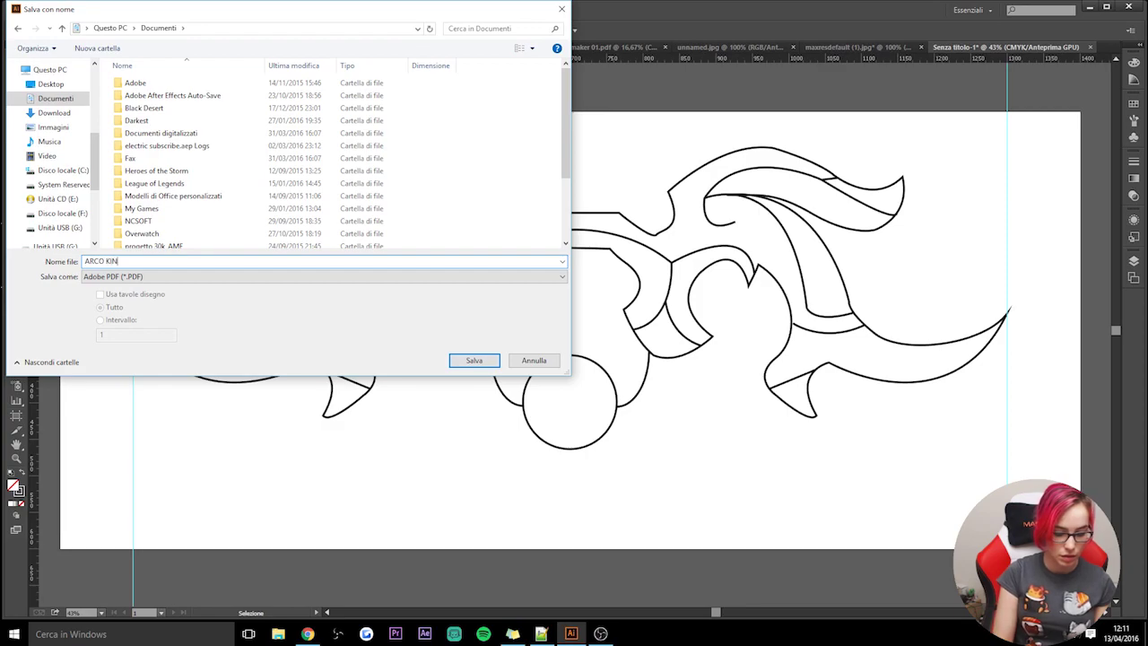
pyautogui.write('DRED')
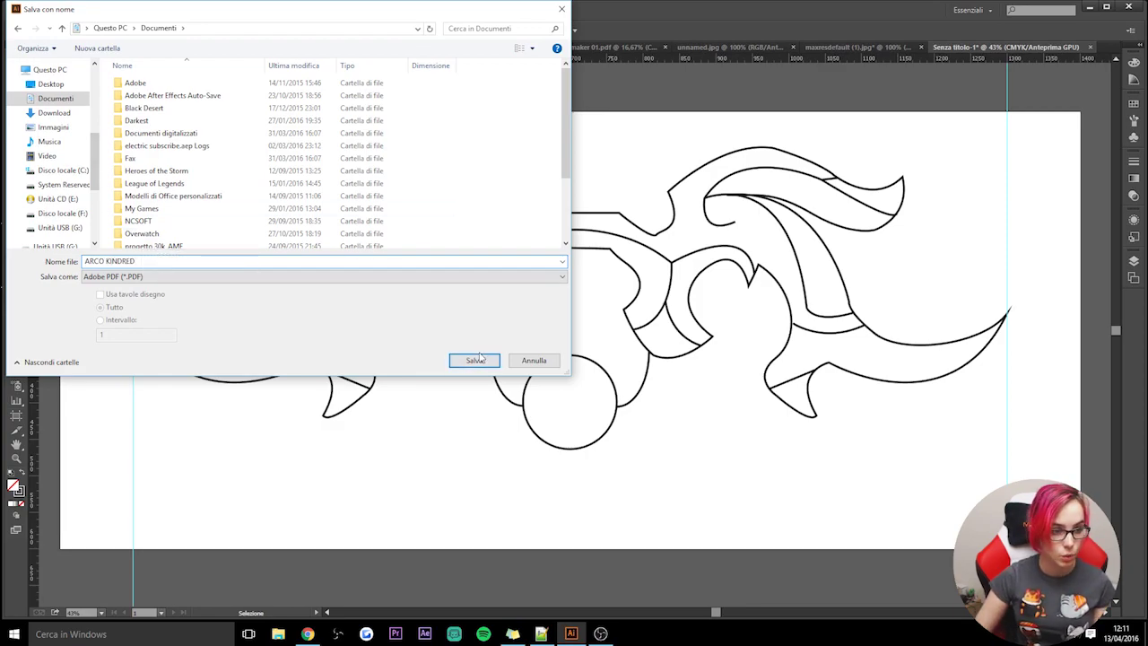
pyautogui.click(50, 83)
pyautogui.click(474, 361)
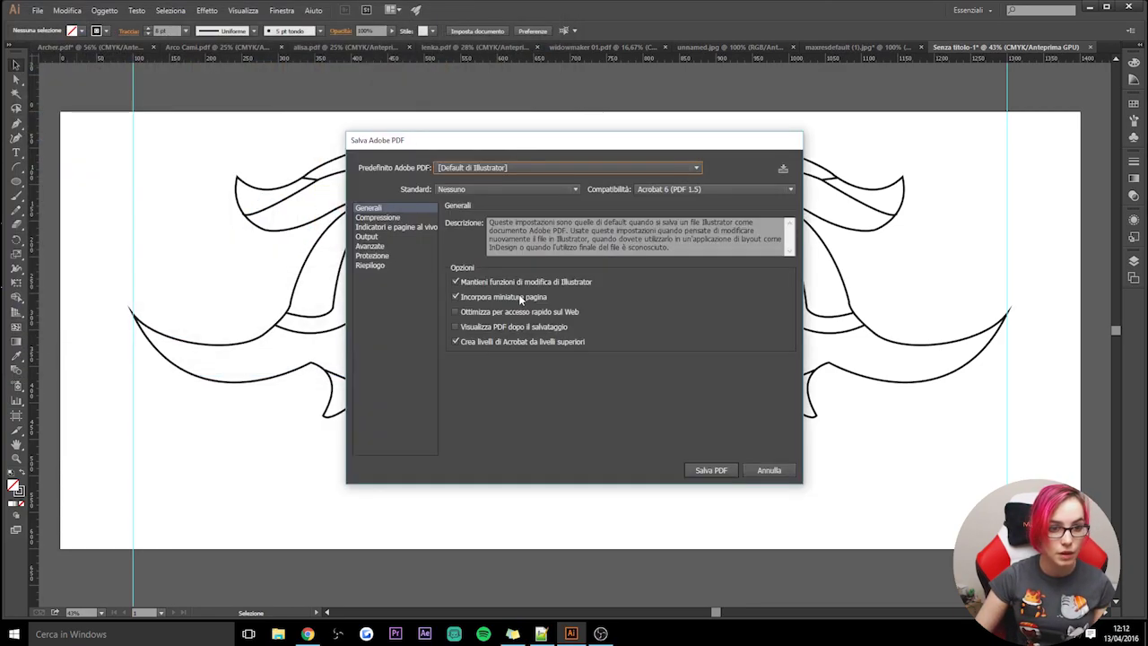
pyautogui.click(707, 469)
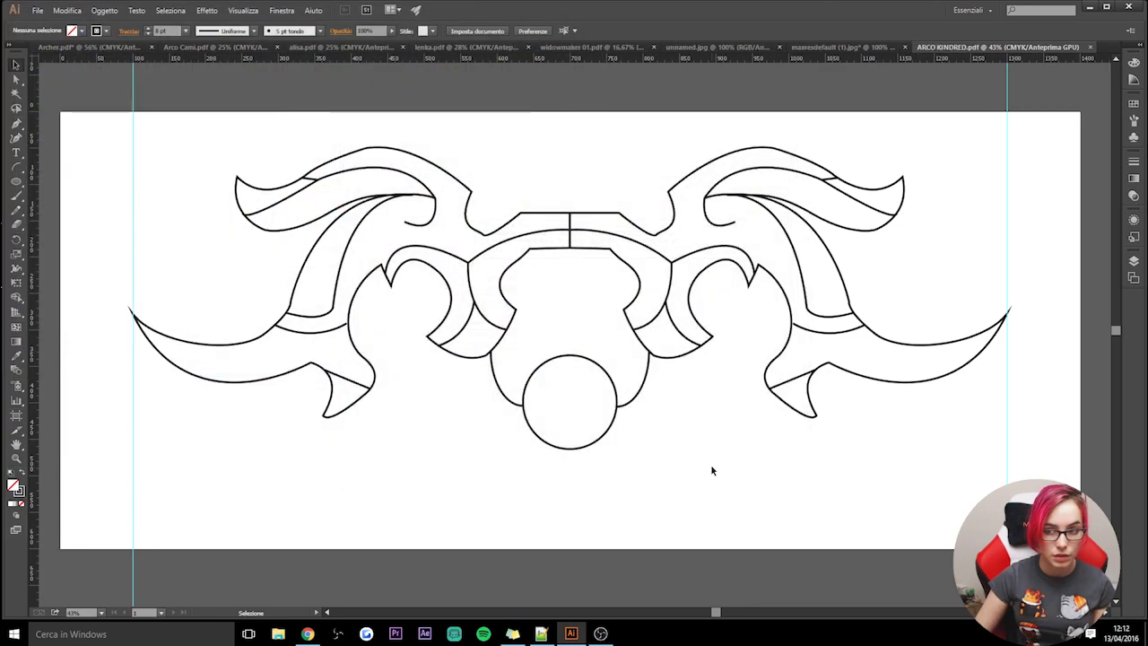
# - Open ARCO KINDRED.pdf from the Desktop in Acrobat Reader DC and maximize the window
pyautogui.click(1089, 7)
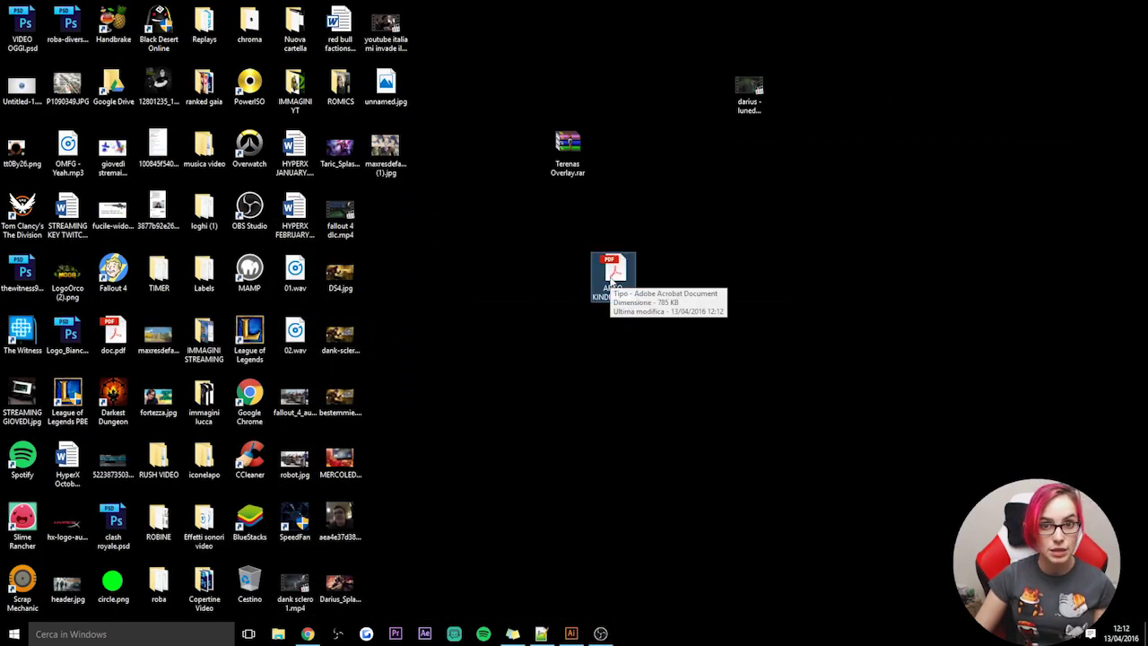
pyautogui.doubleClick(611, 281)
pyautogui.moveTo(570, 230)
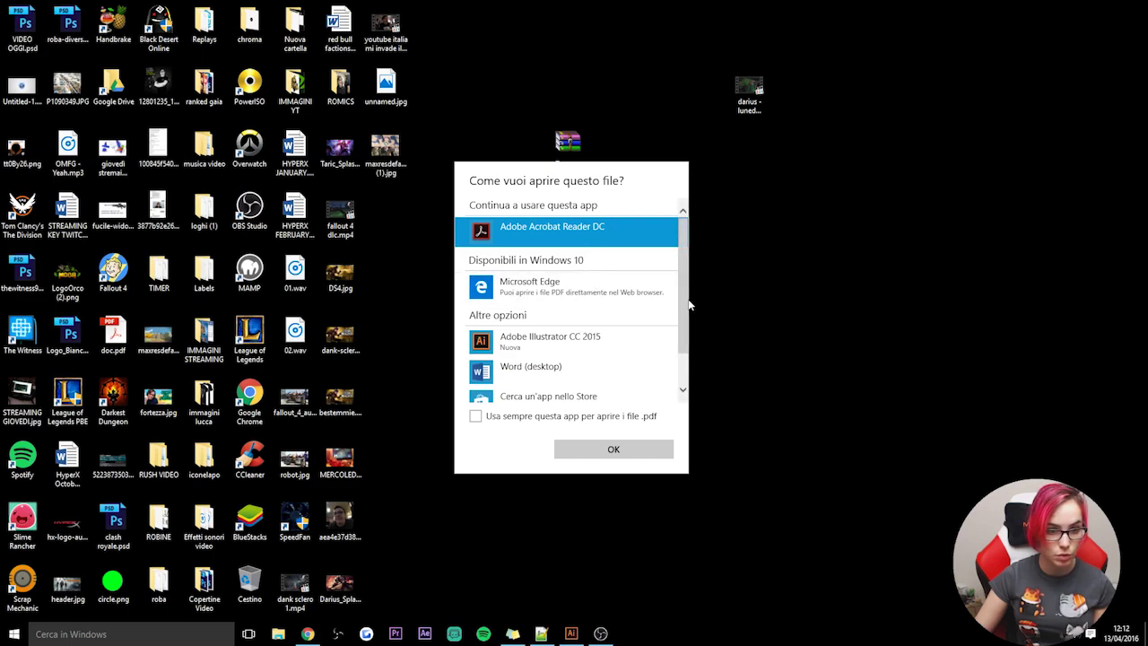
pyautogui.scroll(-2, 688, 306)
pyautogui.scroll(2, 676, 360)
pyautogui.click(614, 449)
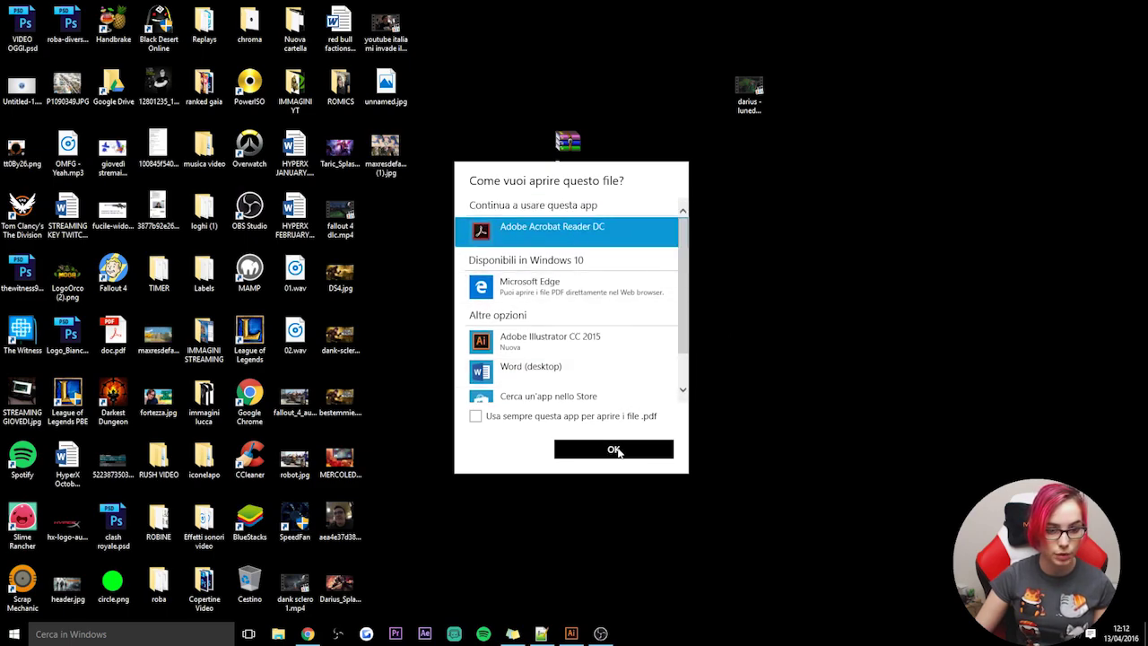
pyautogui.click(513, 9)
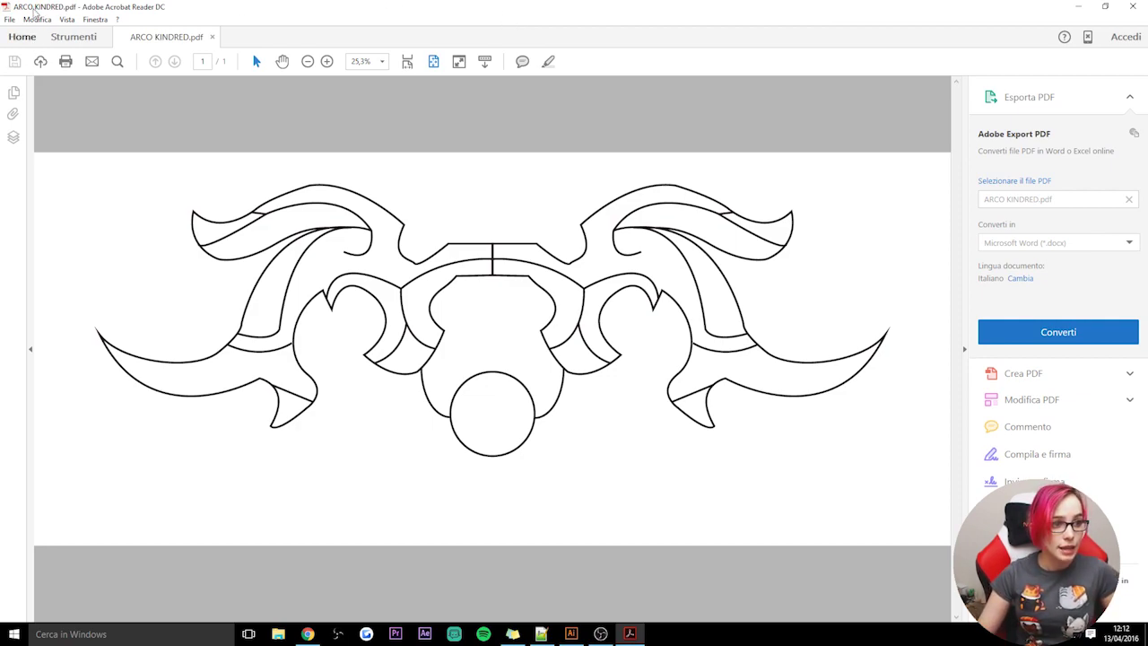
# - Open the Stampa dialog, previewing the bow at 21% on one 297 × 210 mm sheet
pyautogui.click(10, 19)
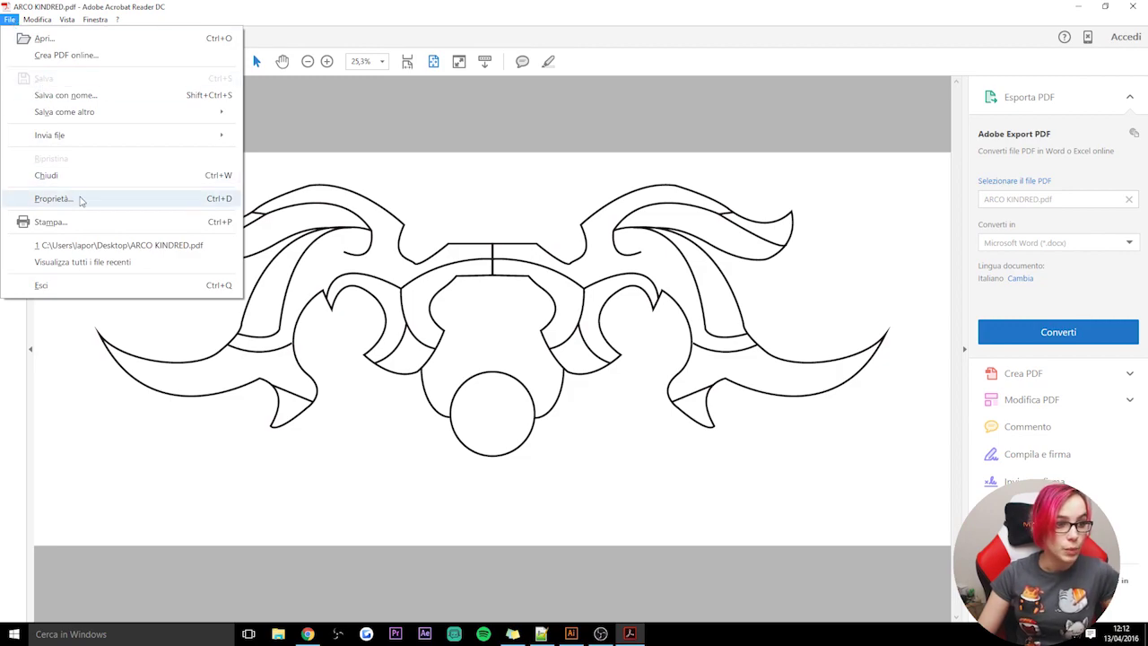
pyautogui.click(94, 221)
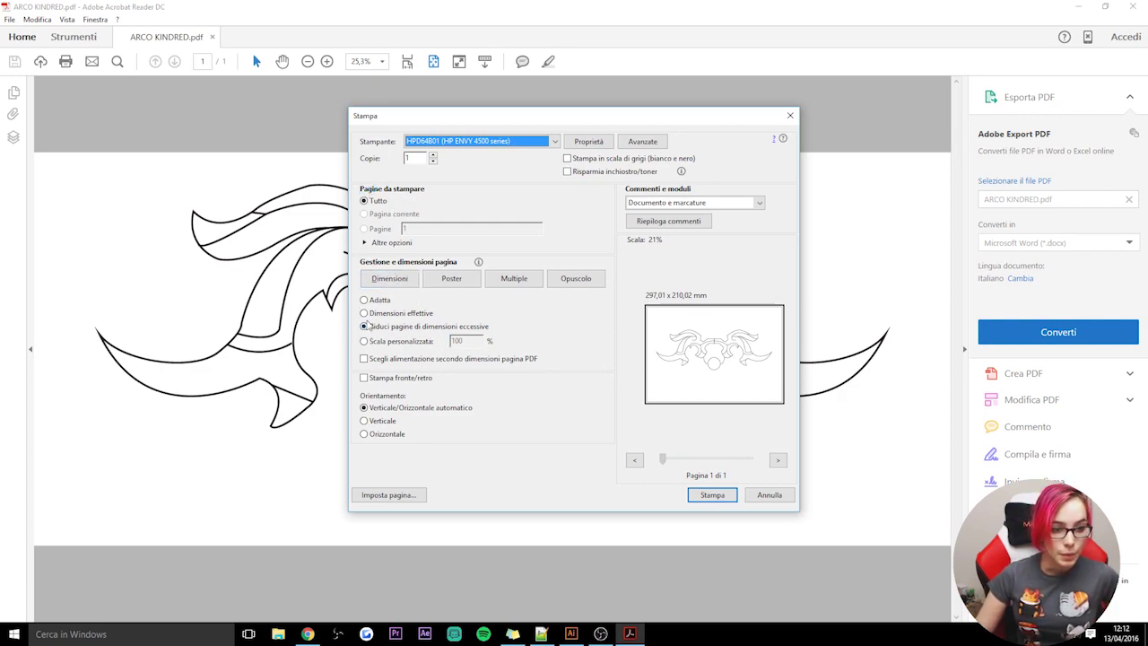
# - Choose Poster tiling so the bow prints at 100% across 15 pages
pyautogui.click(364, 314)
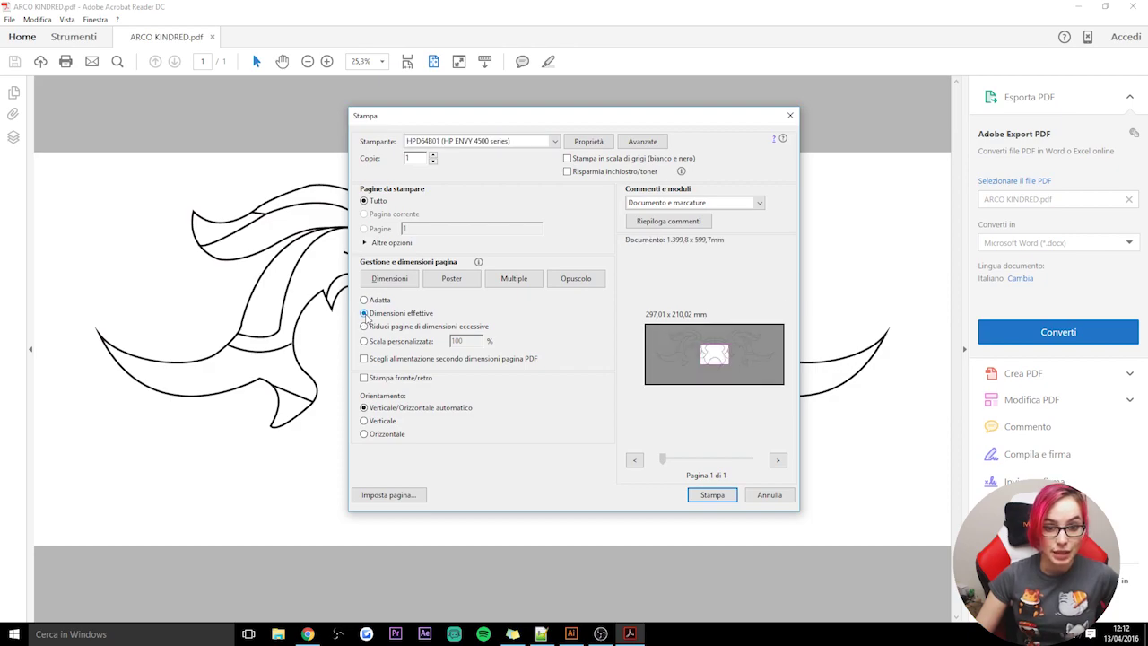
pyautogui.click(531, 281)
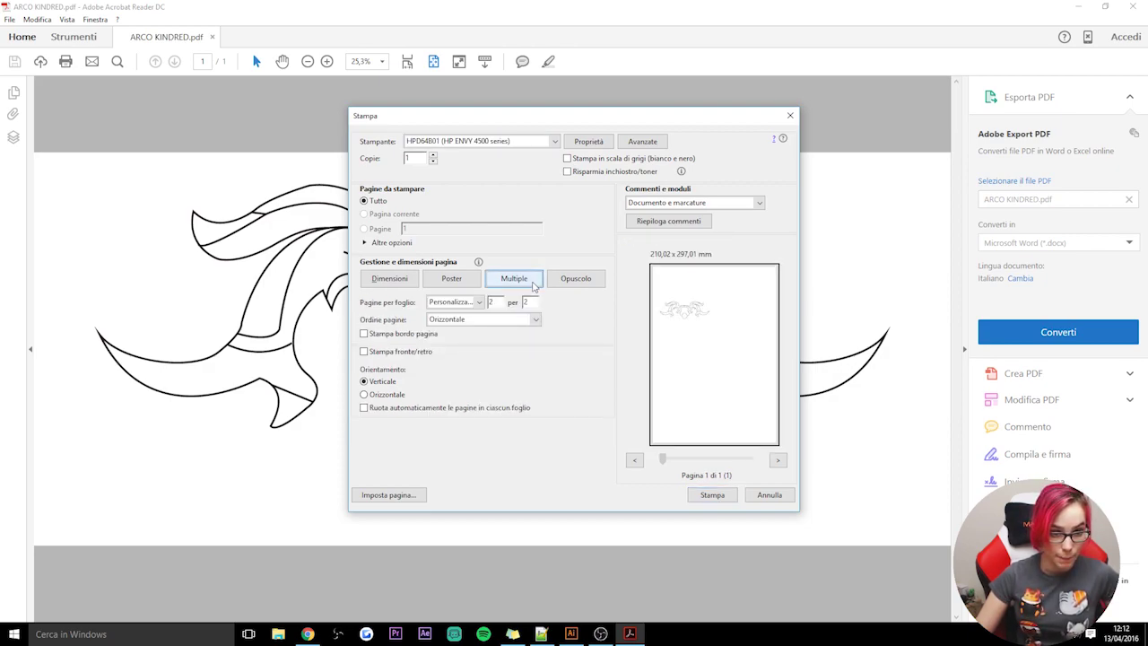
pyautogui.click(574, 280)
pyautogui.click(454, 281)
pyautogui.click(416, 282)
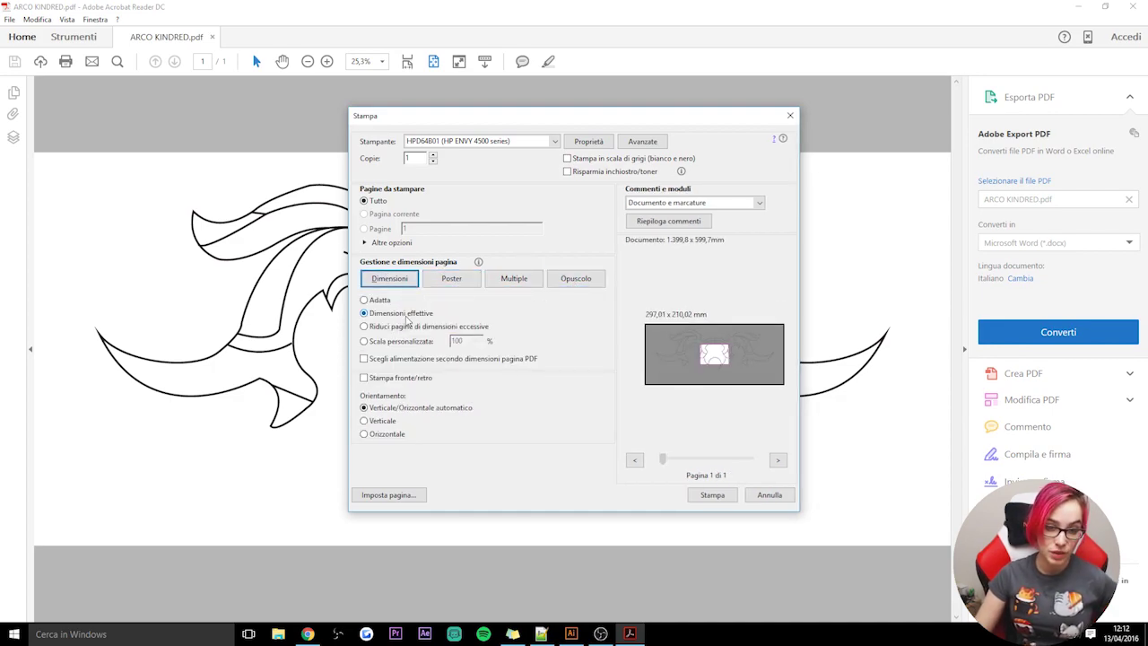
pyautogui.click(457, 281)
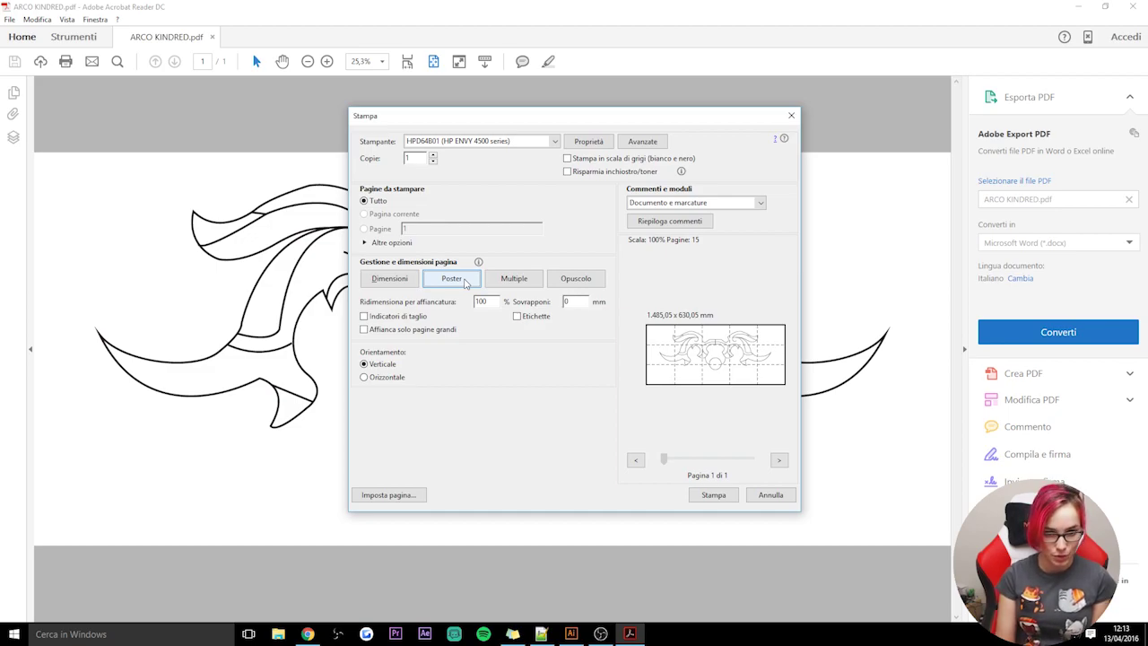
pyautogui.click(571, 634)
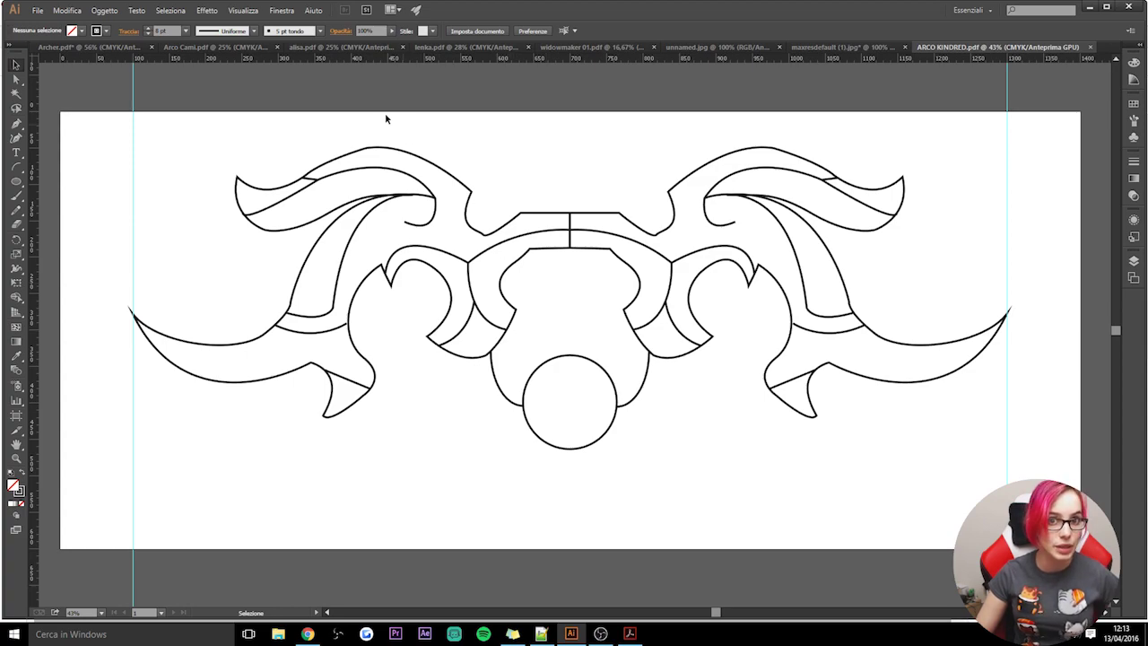
# - Switch to the Archer.pdf tab showing the three dagger outlines
pyautogui.click(111, 46)
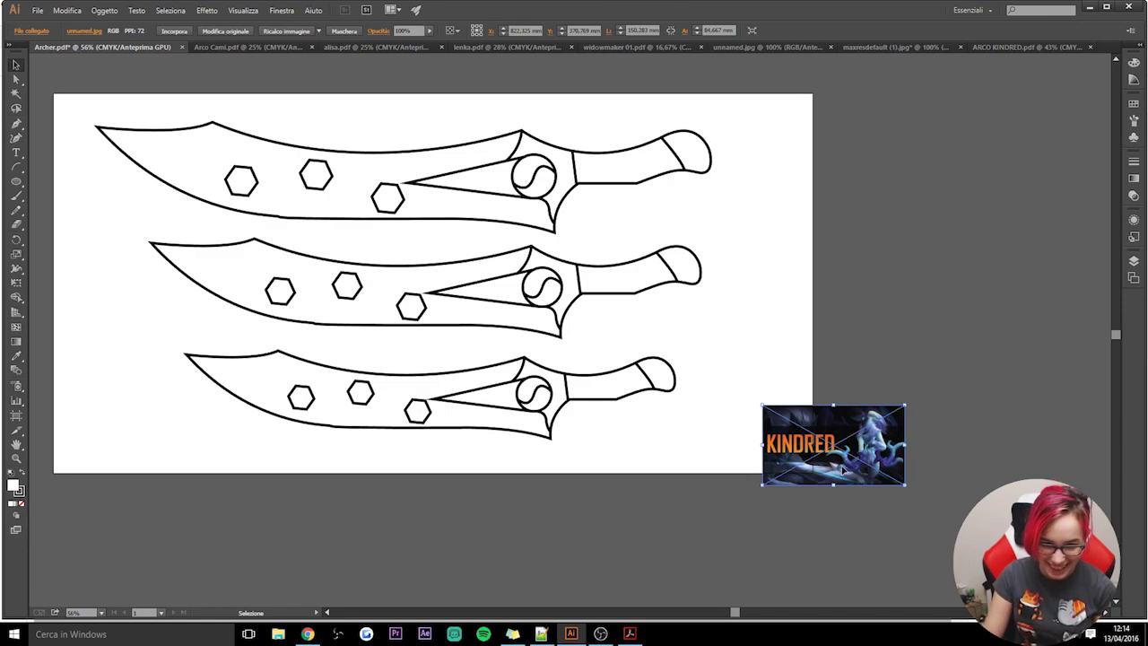
# - Delete the KINDRED reference image from Archer, then switch to the Arco Cami.pdf tab
pyautogui.press('Delete')
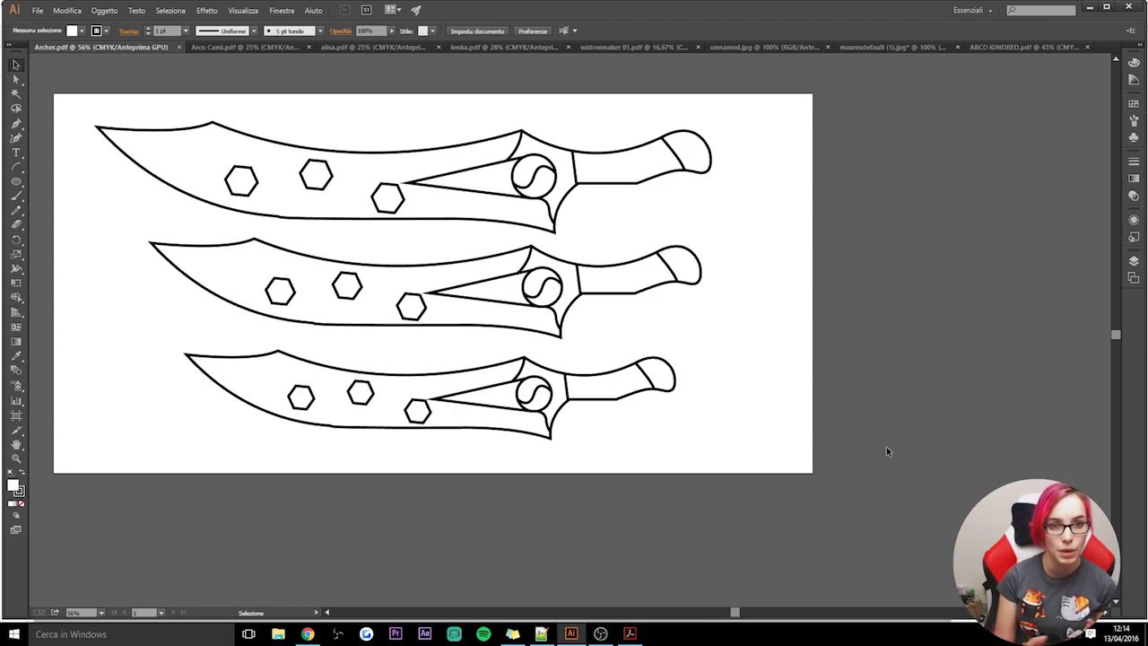
pyautogui.click(239, 48)
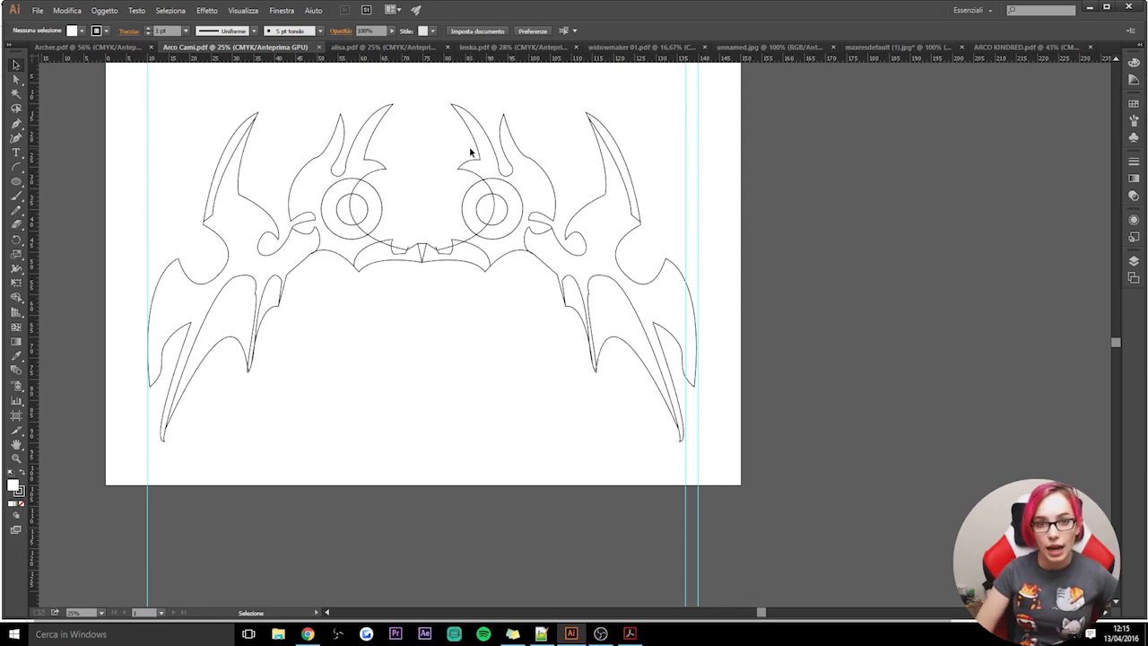
# - Browse the lenka, alisa, widowmaker 01 and KINDRED tabs, ending on widowmaker 01.pdf
pyautogui.click(491, 46)
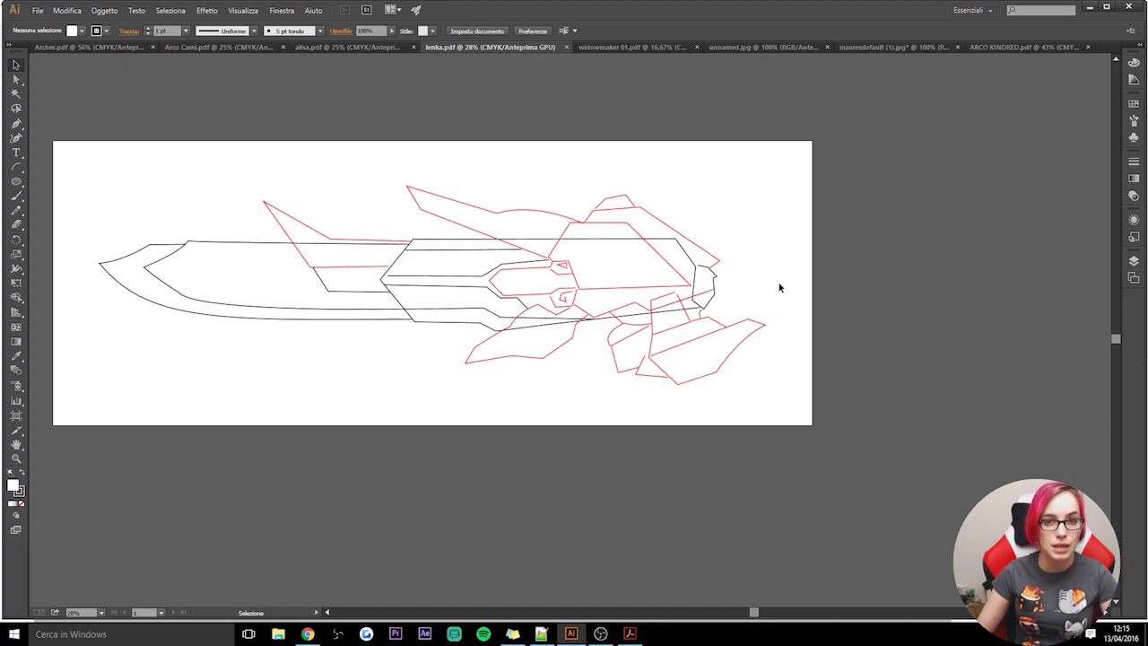
pyautogui.click(353, 47)
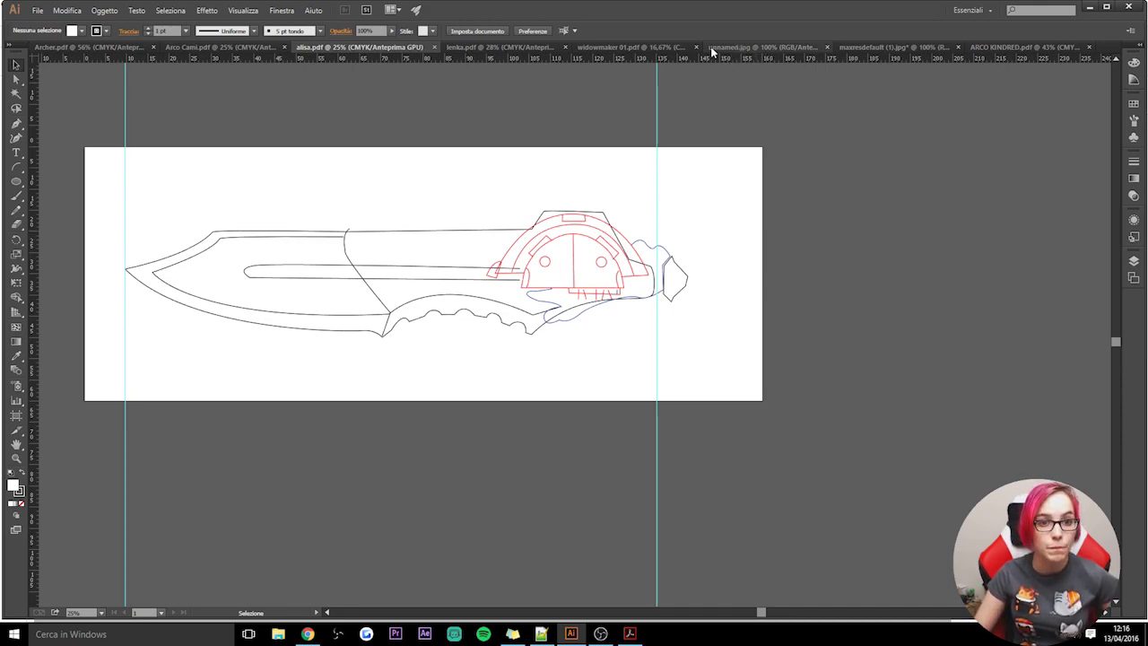
pyautogui.click(660, 48)
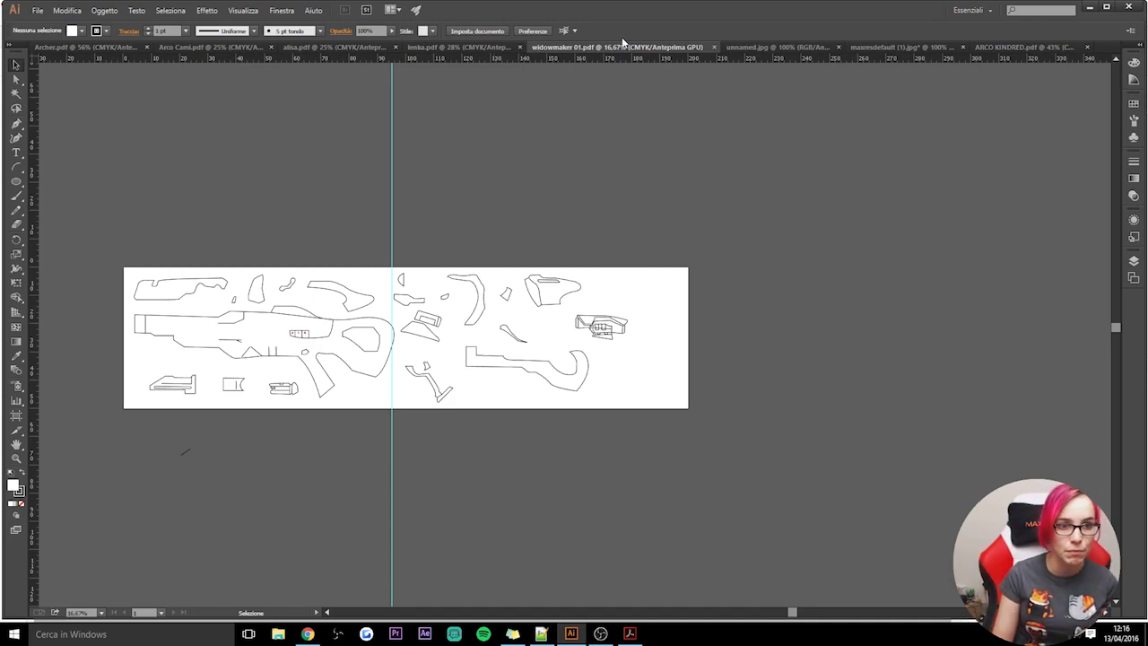
pyautogui.click(479, 47)
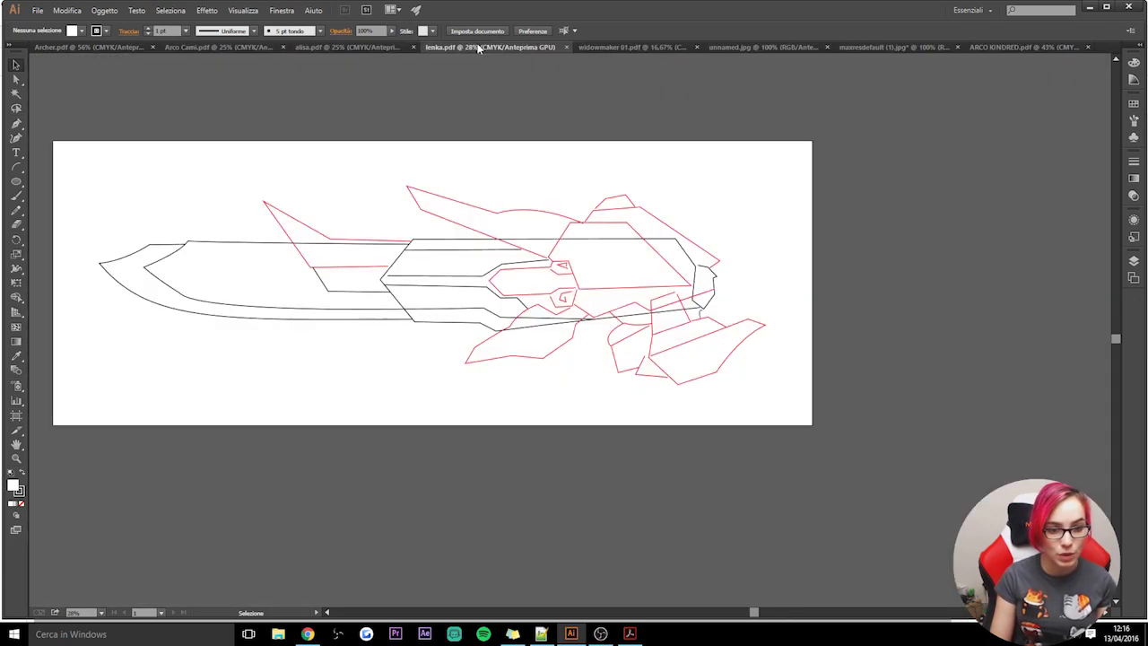
pyautogui.click(355, 49)
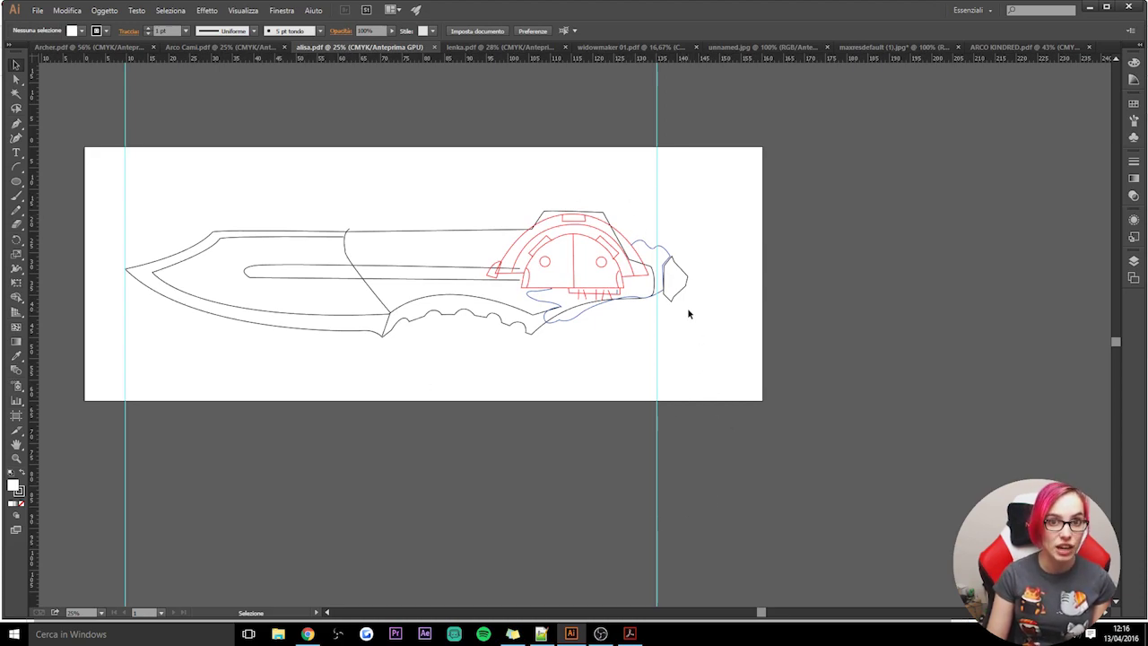
pyautogui.click(763, 47)
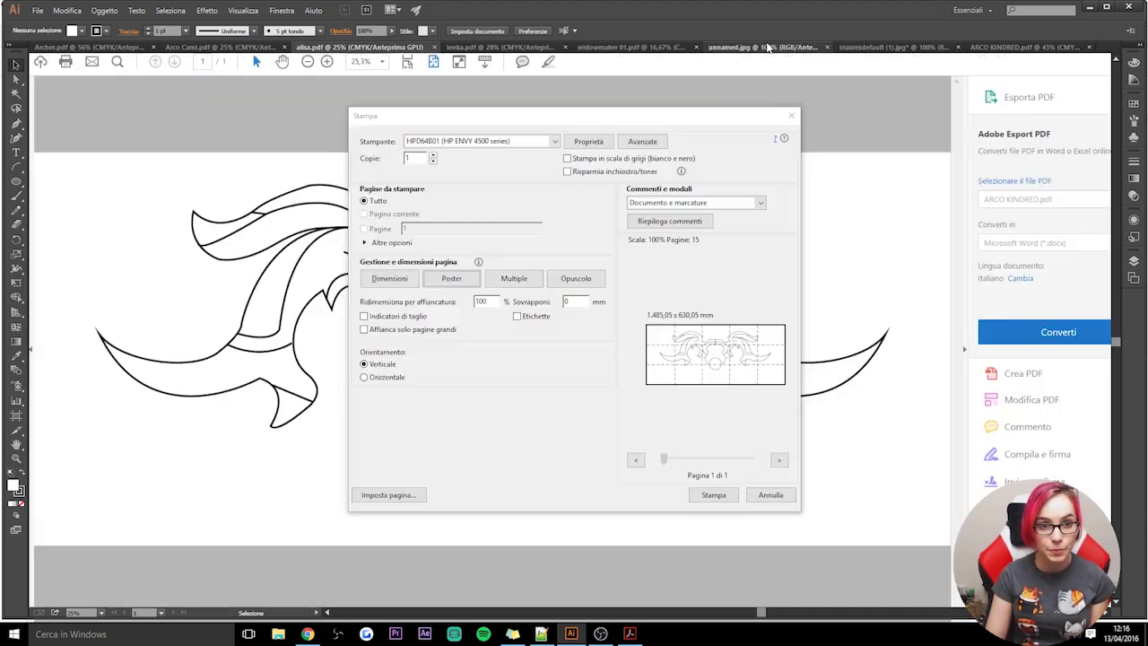
pyautogui.click(646, 47)
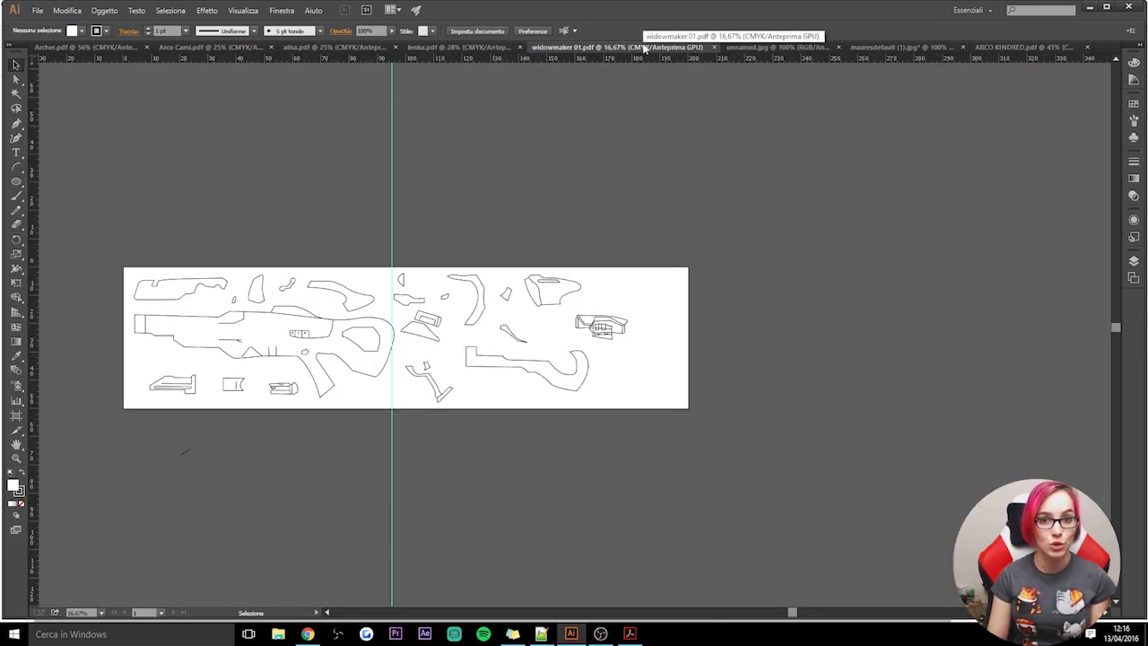